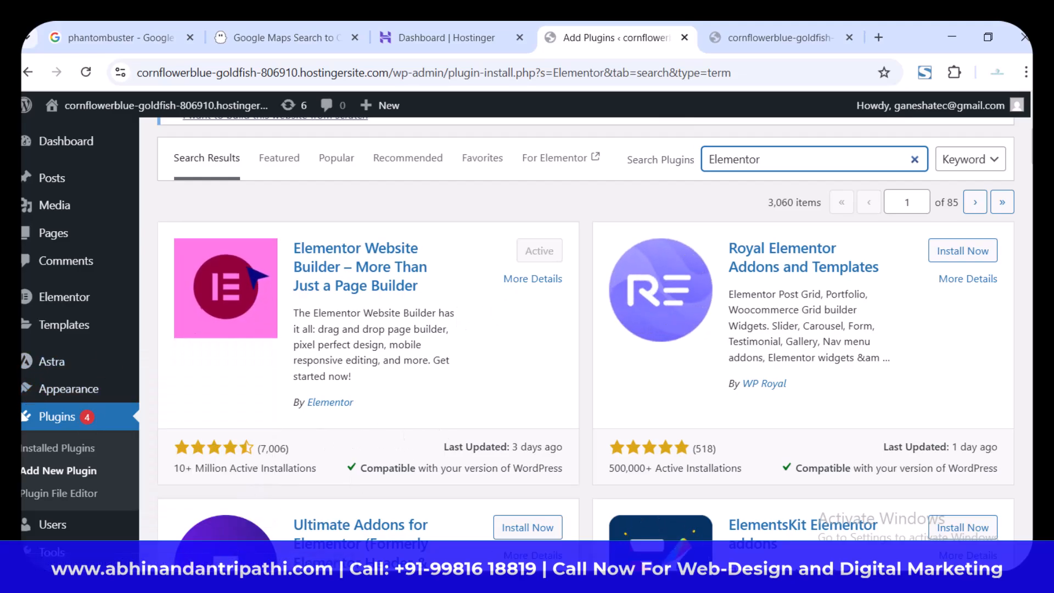
Step: Install the Starter Templates plugin by Brainstorm Force from the Astra plugin search results and activate it
click(653, 581)
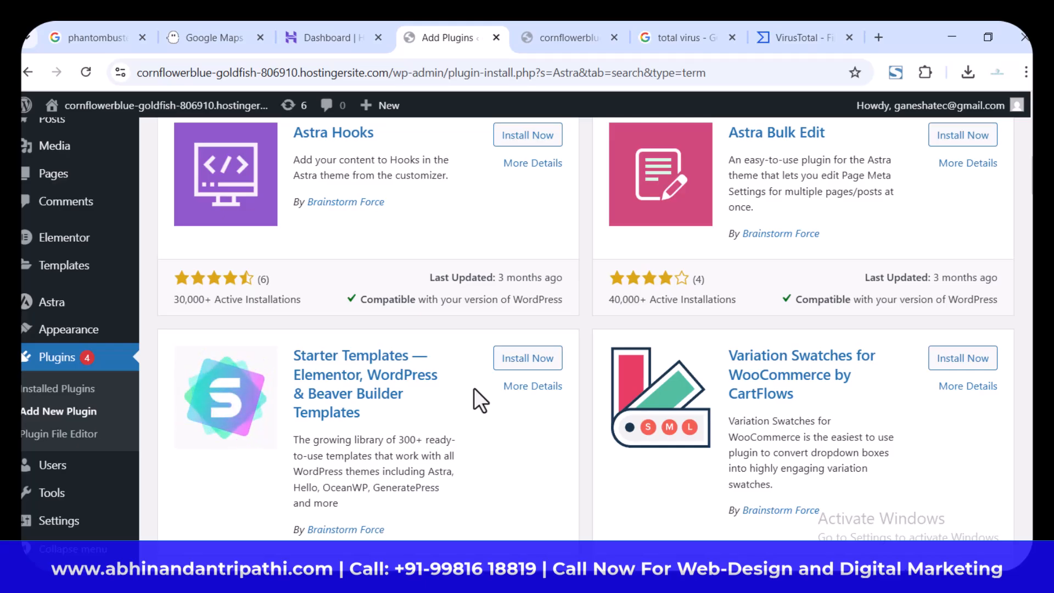
scroll(473, 387, up, 6)
scroll(473, 387, up, 2)
scroll(473, 387, down, 8)
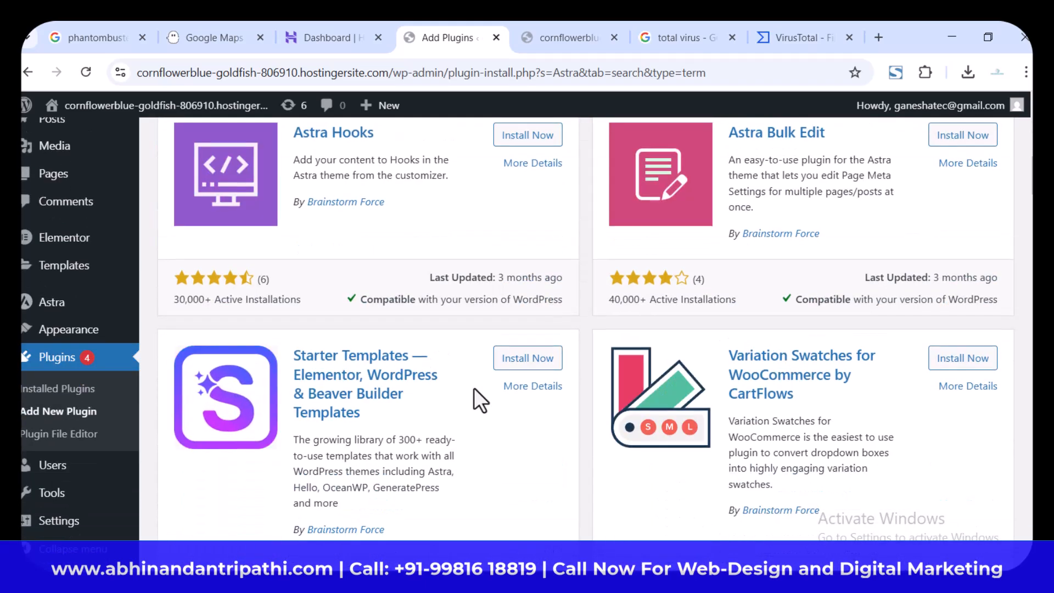
scroll(473, 387, down, 2)
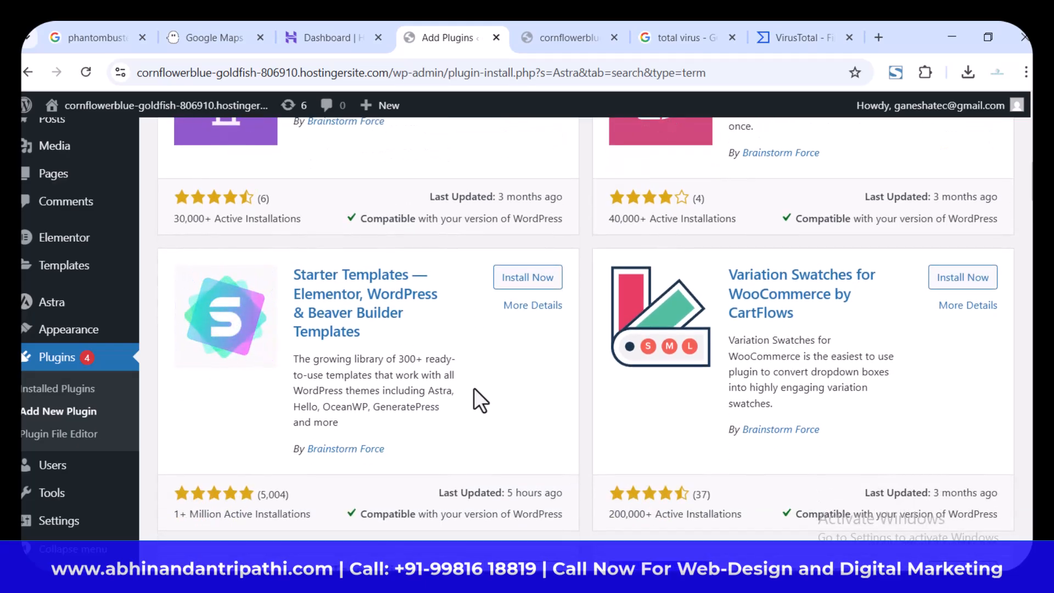
scroll(568, 417, up, 8)
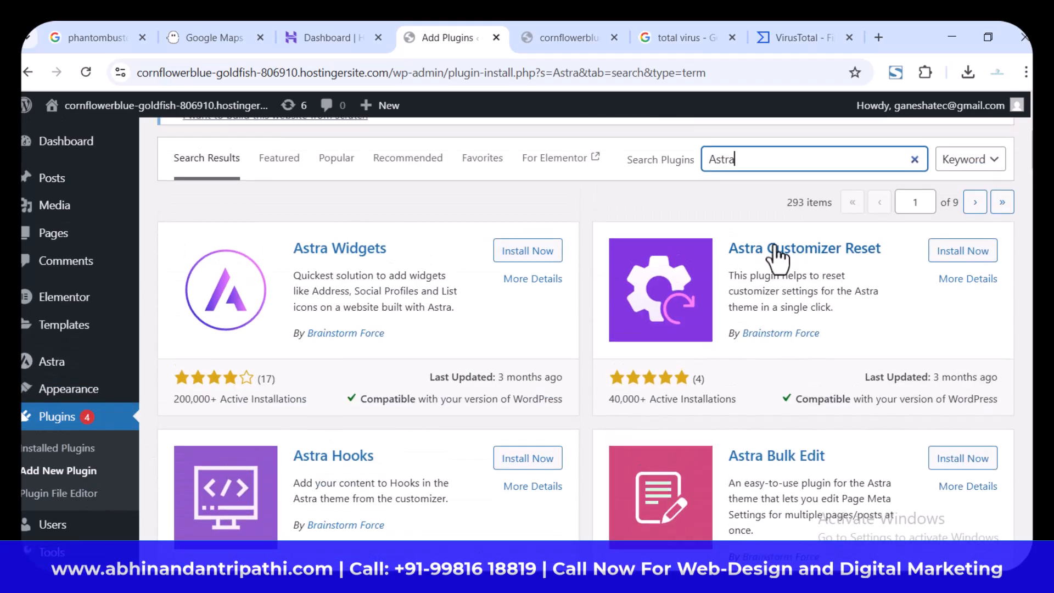
scroll(734, 385, down, 5)
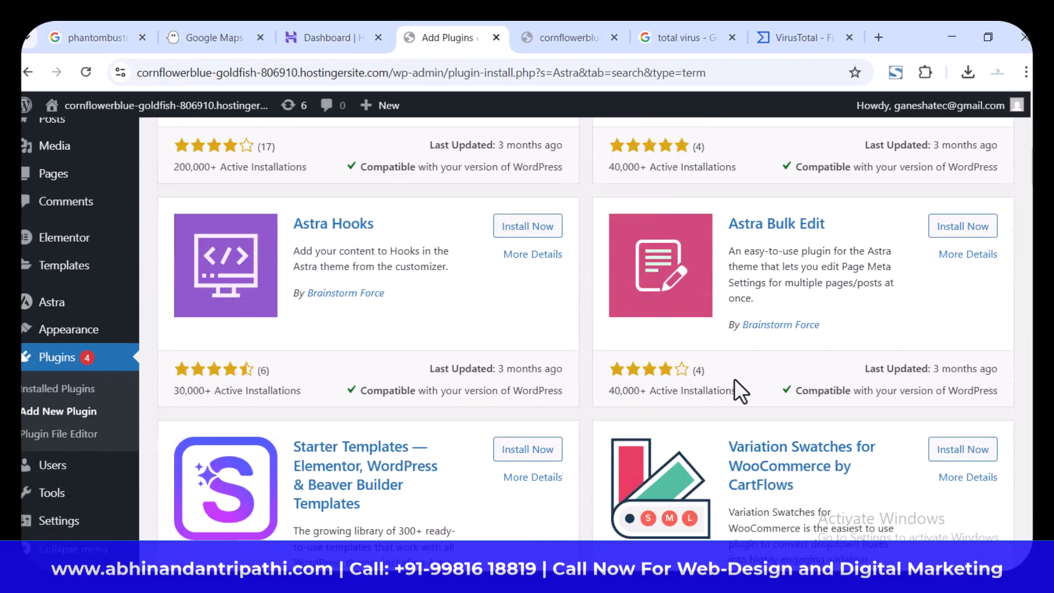
scroll(734, 379, down, 1)
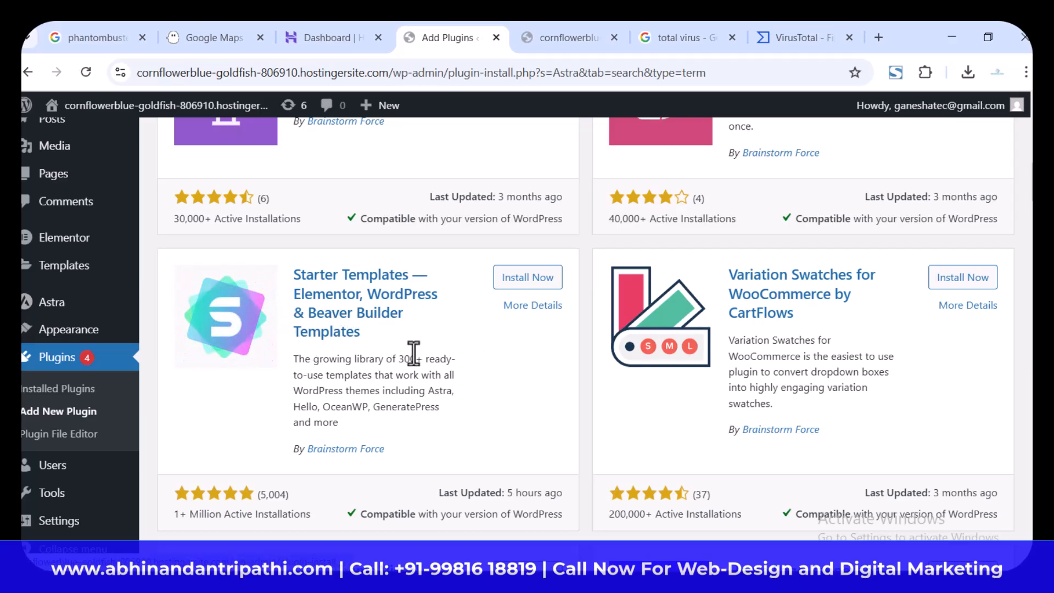
click(519, 278)
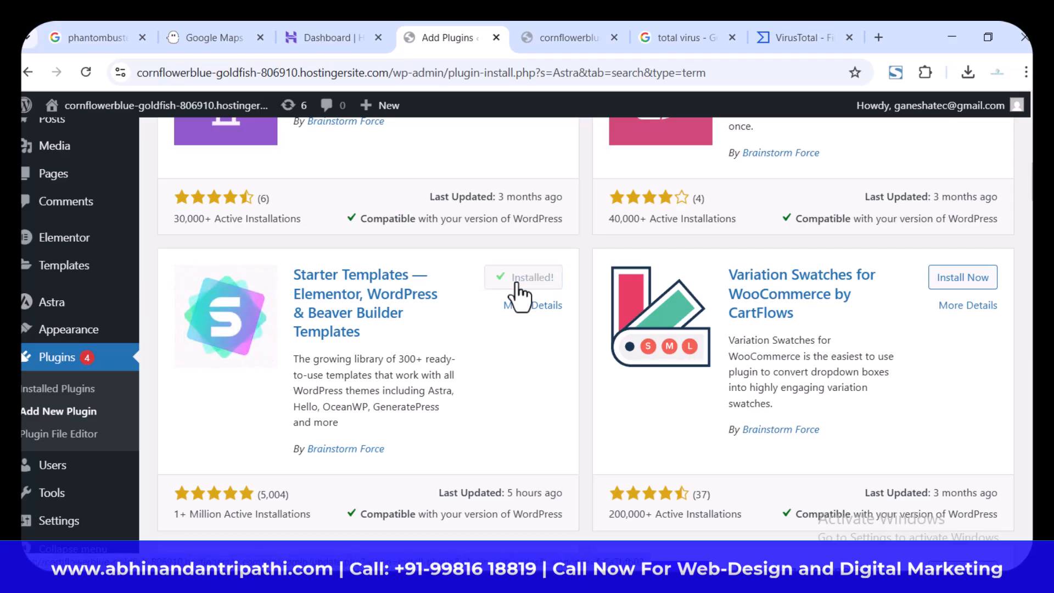
click(519, 279)
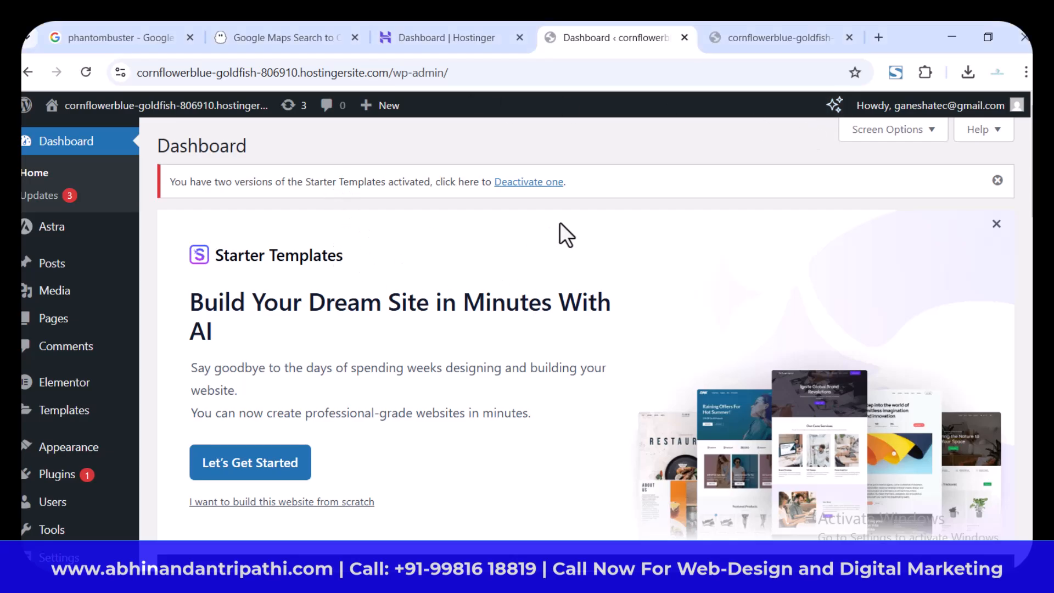
Step: Resolve the duplicate plugin notice by deactivating Premium Starter Templates and activating the regular Starter Templates plugin
click(528, 182)
scroll(592, 261, down, 9)
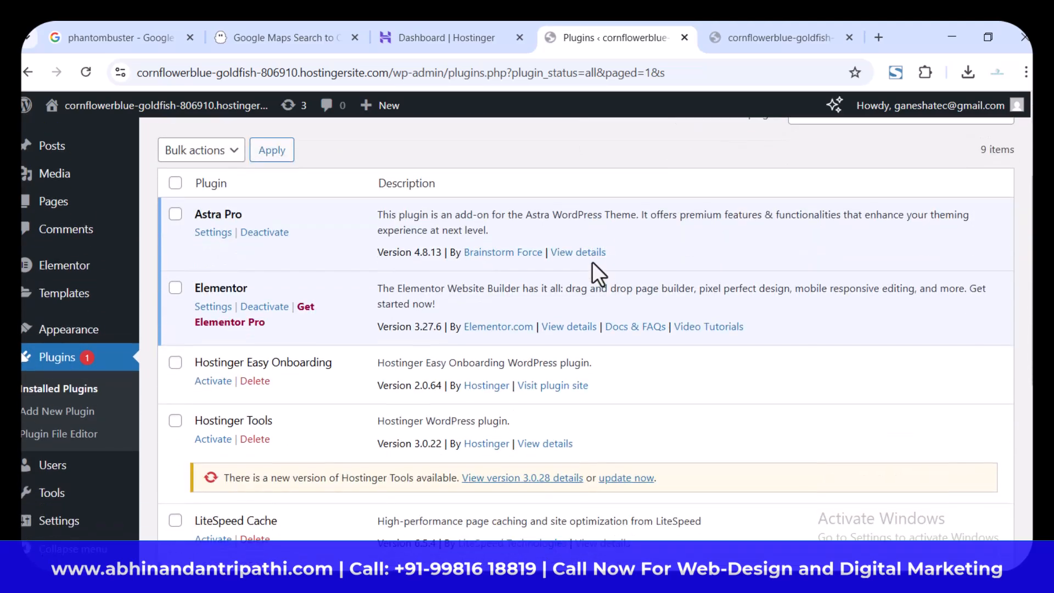
scroll(591, 261, down, 2)
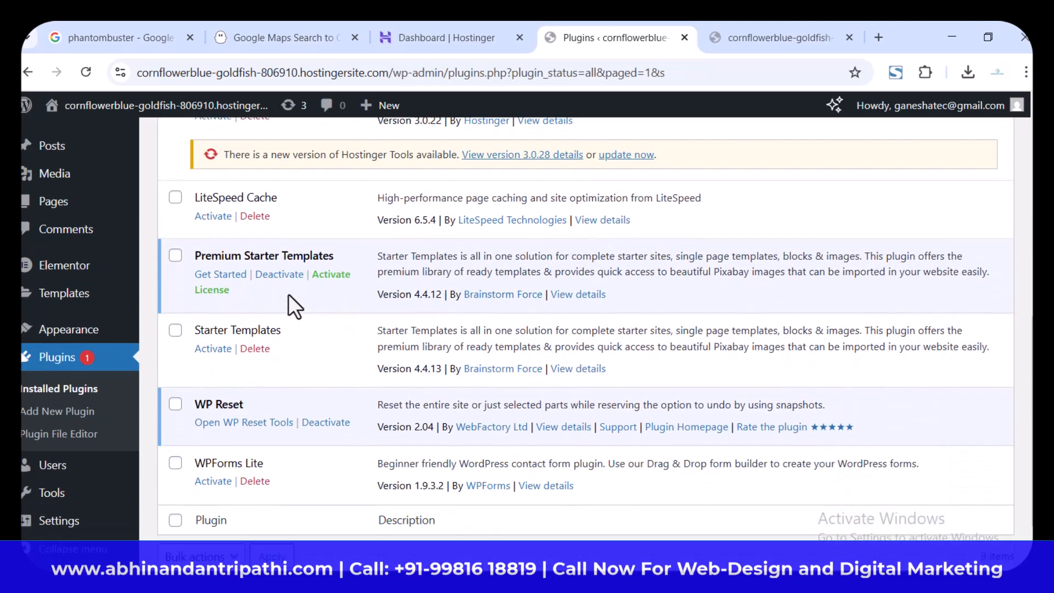
click(285, 275)
scroll(318, 355, down, 4)
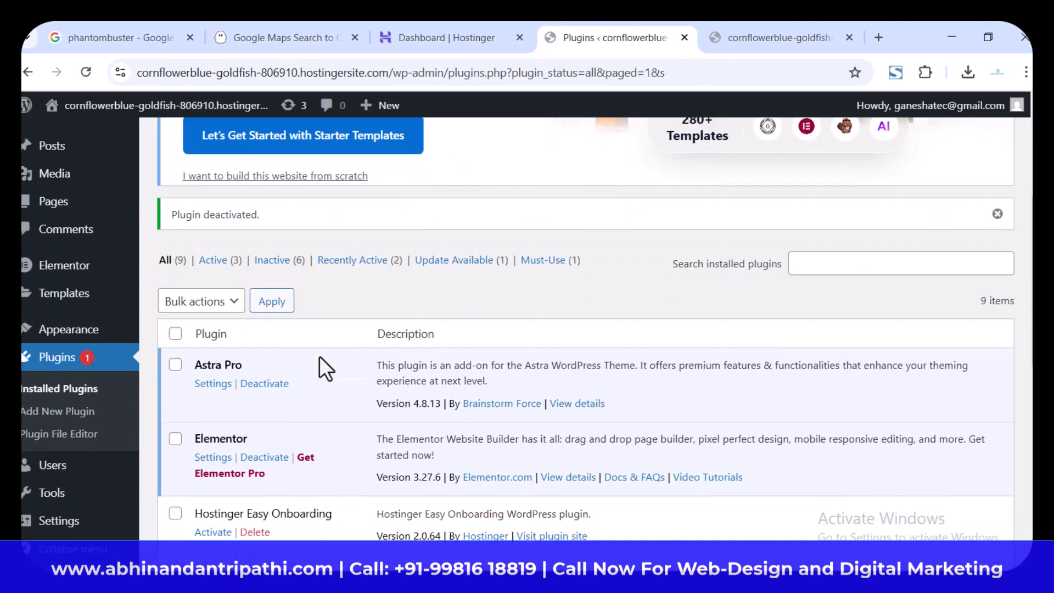
scroll(318, 356, down, 8)
click(213, 357)
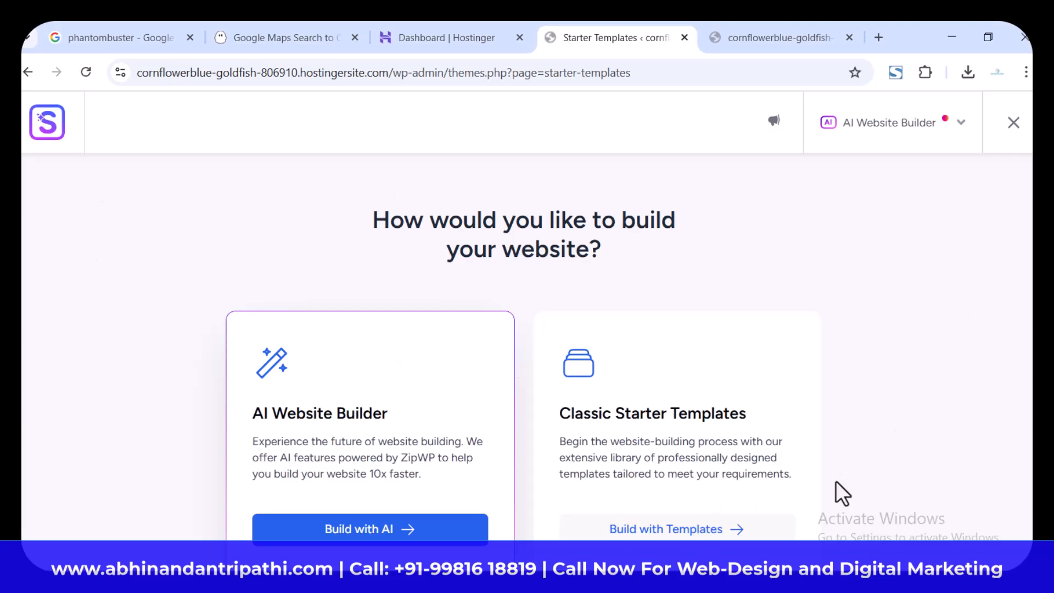
Step: Choose to build the site with Classic Starter Templates, using Elementor as the page builder
click(653, 528)
click(564, 436)
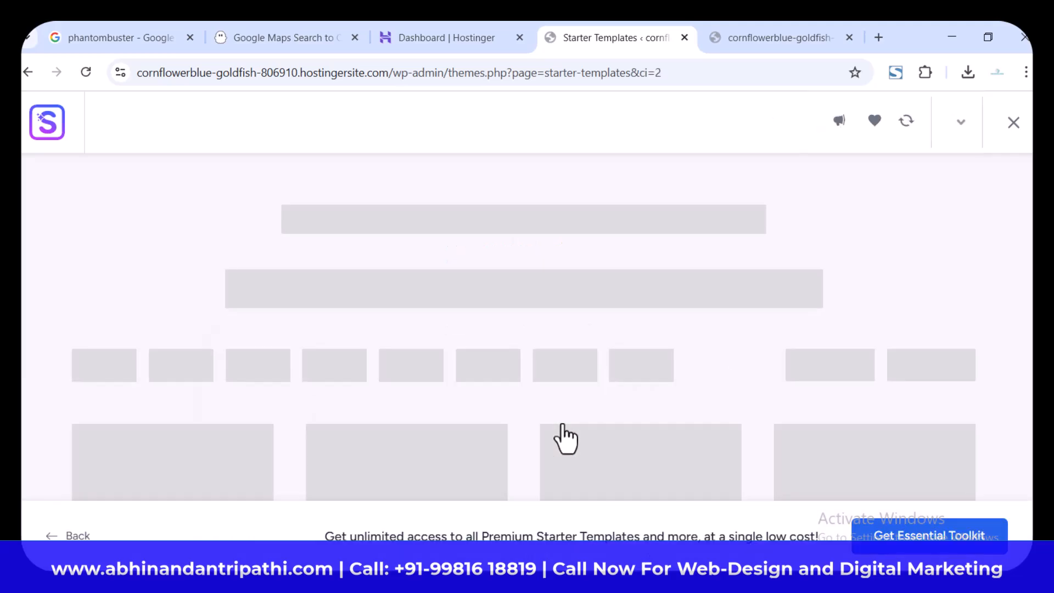
mouse_move(664, 369)
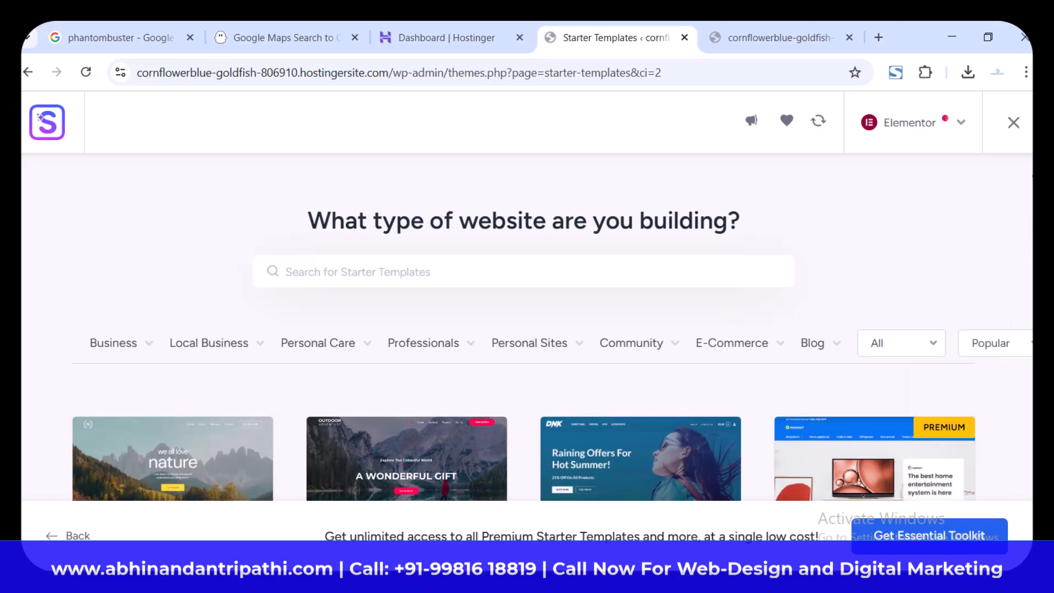
Step: Browse the Elementor starter template library to review the available free and premium website designs
scroll(1032, 176, down, 10)
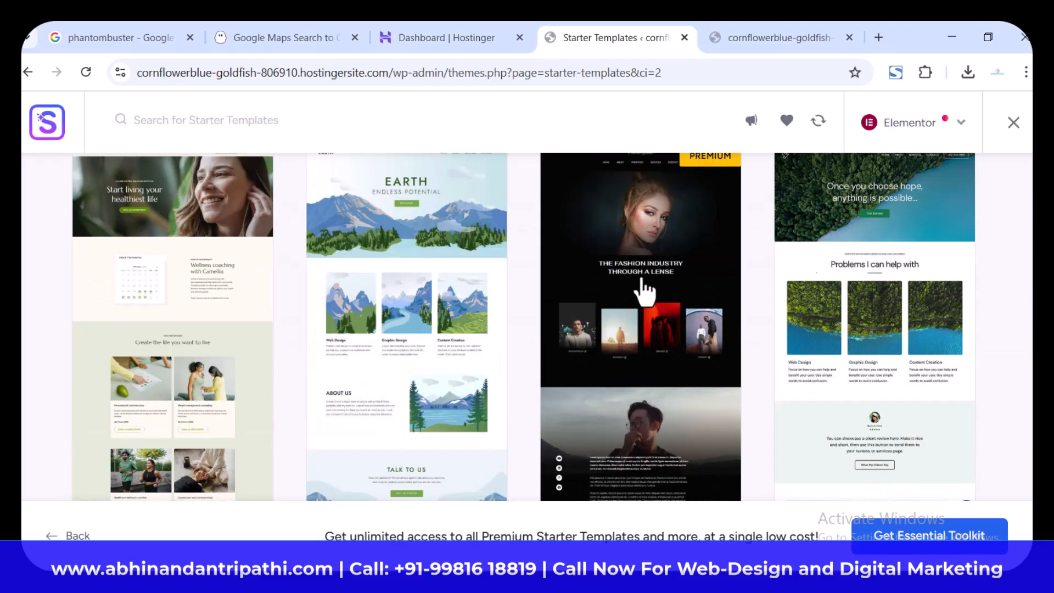
scroll(689, 414, up, 8)
scroll(689, 414, down, 4)
scroll(688, 413, up, 8)
scroll(688, 412, down, 6)
scroll(688, 412, down, 7)
scroll(689, 413, up, 3)
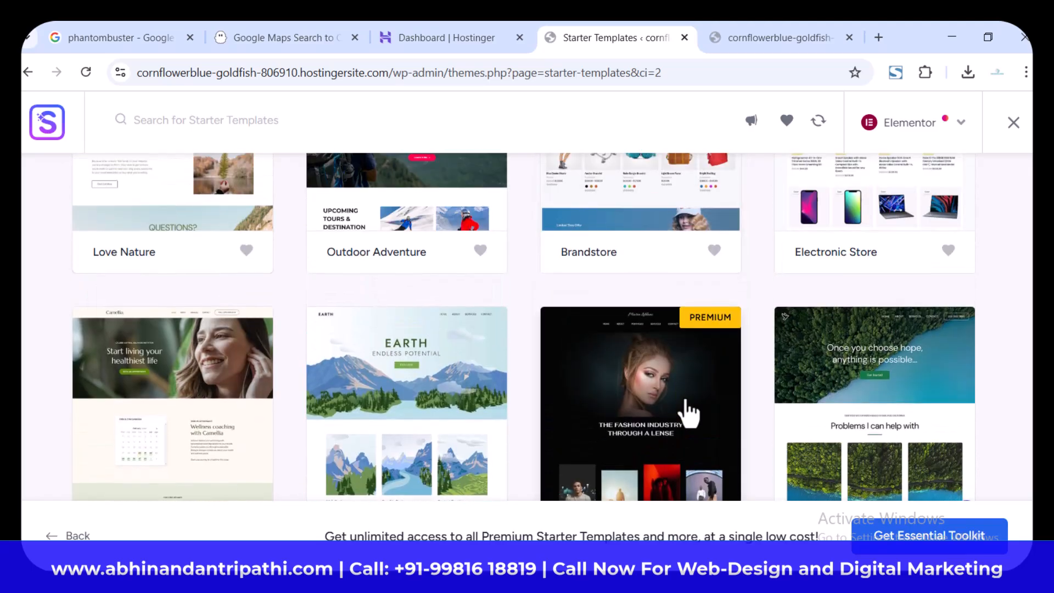
scroll(690, 413, down, 3)
scroll(690, 413, up, 2)
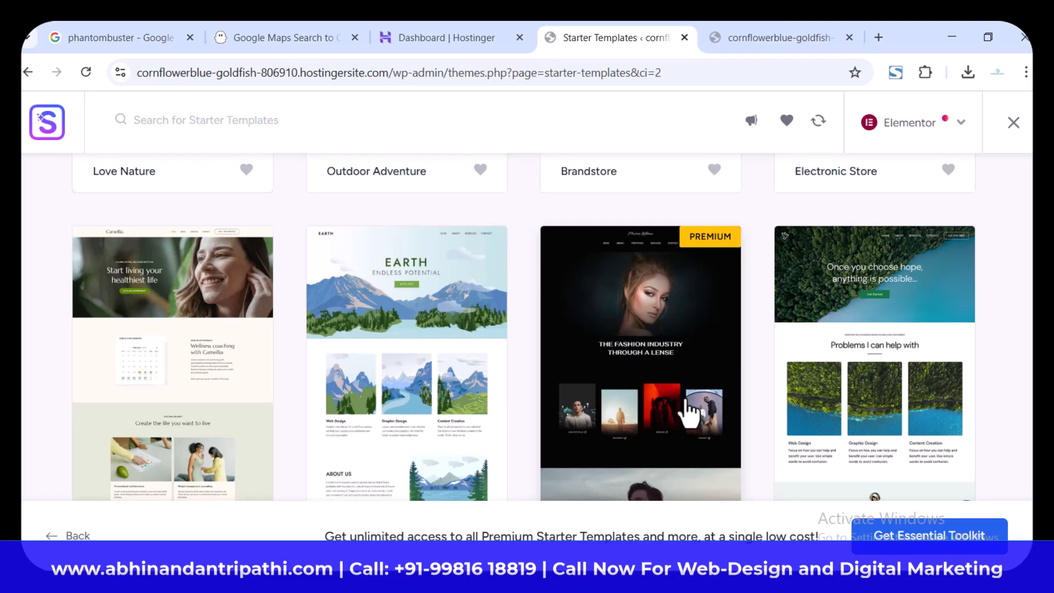
scroll(689, 412, down, 10)
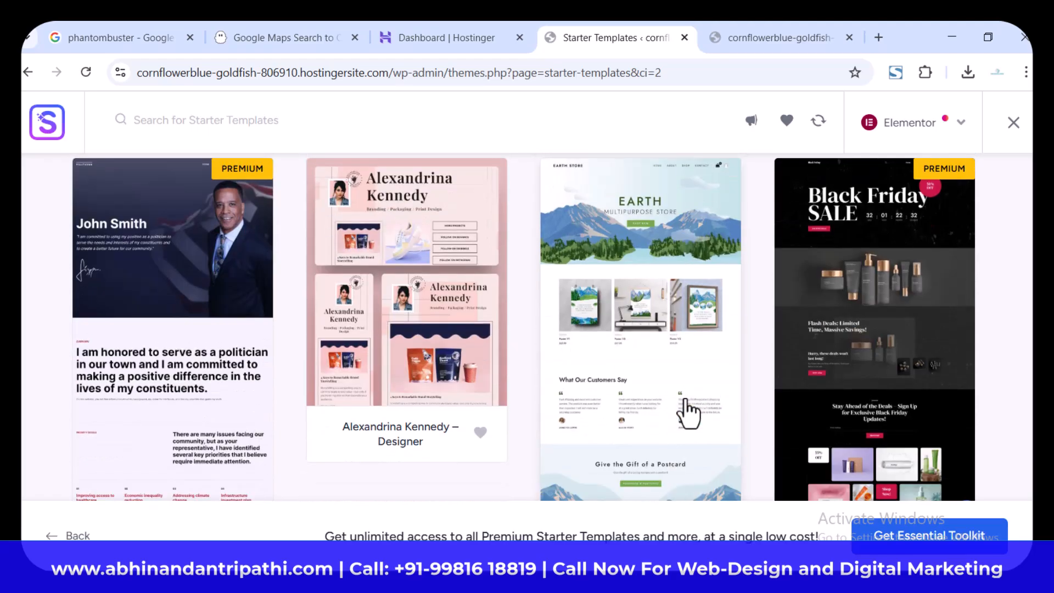
scroll(689, 413, up, 3)
scroll(690, 412, up, 5)
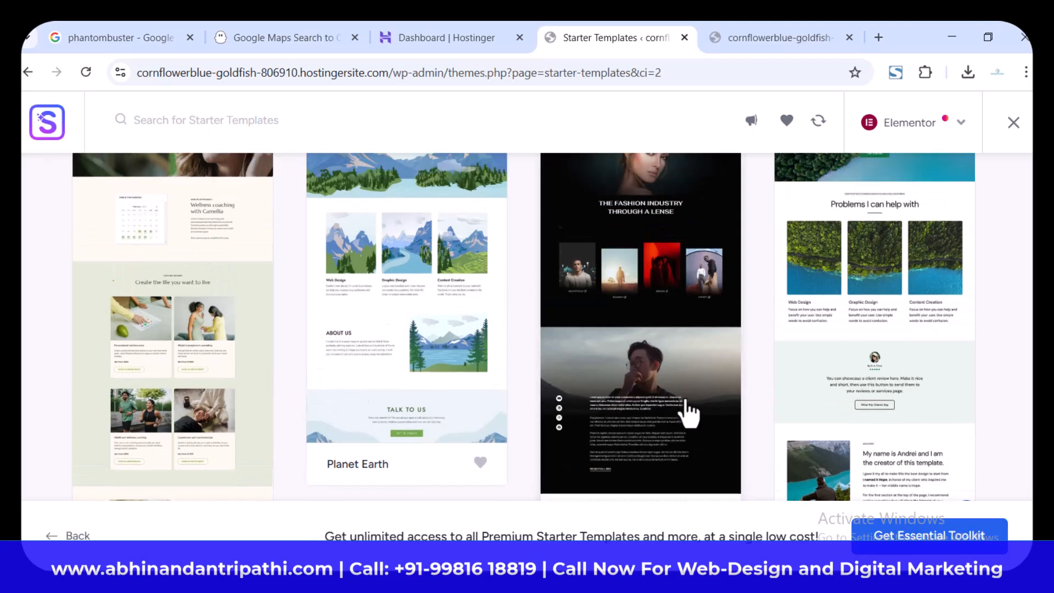
scroll(689, 413, down, 6)
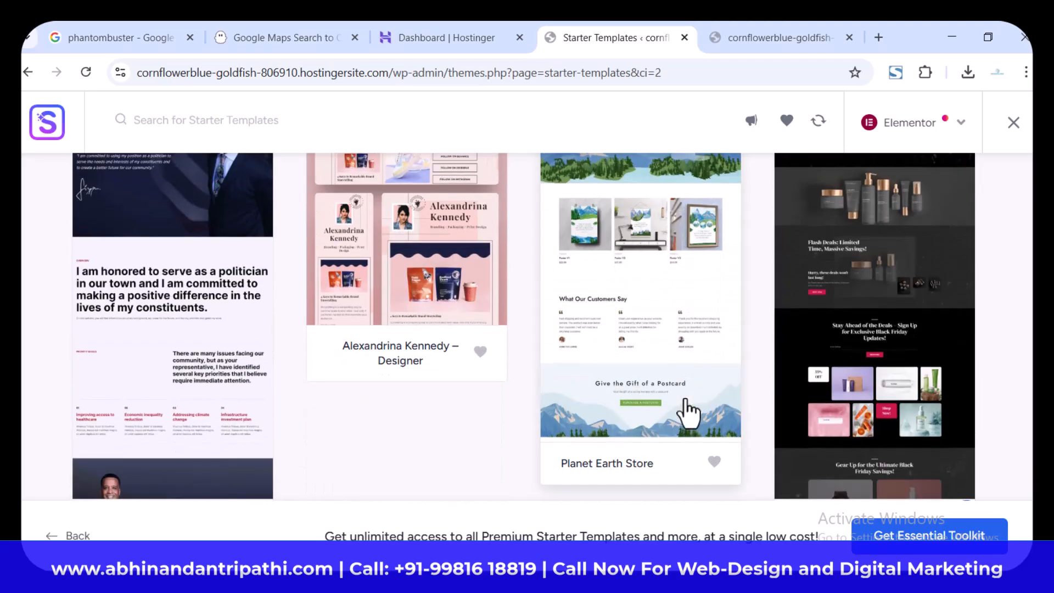
scroll(689, 411, down, 4)
scroll(689, 410, up, 4)
scroll(689, 412, up, 10)
scroll(690, 410, down, 6)
scroll(685, 399, down, 7)
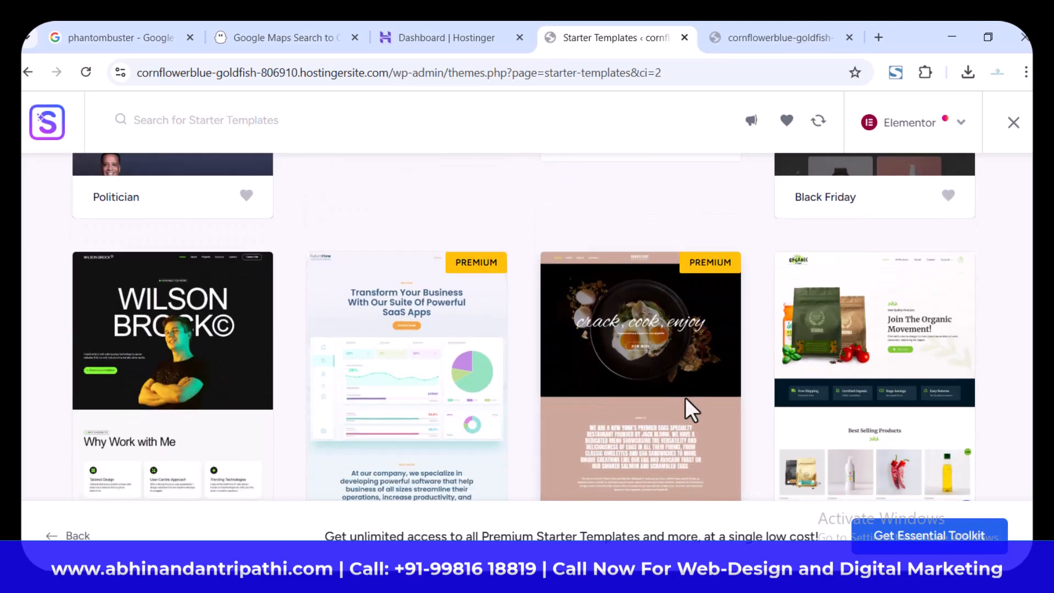
scroll(685, 397, down, 2)
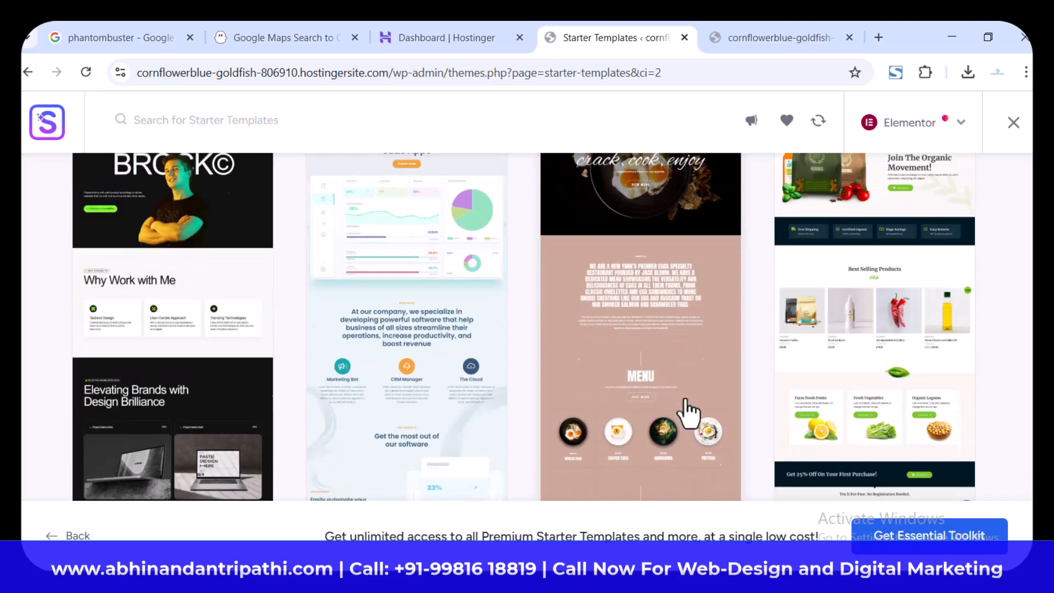
scroll(684, 409, down, 6)
scroll(689, 412, down, 4)
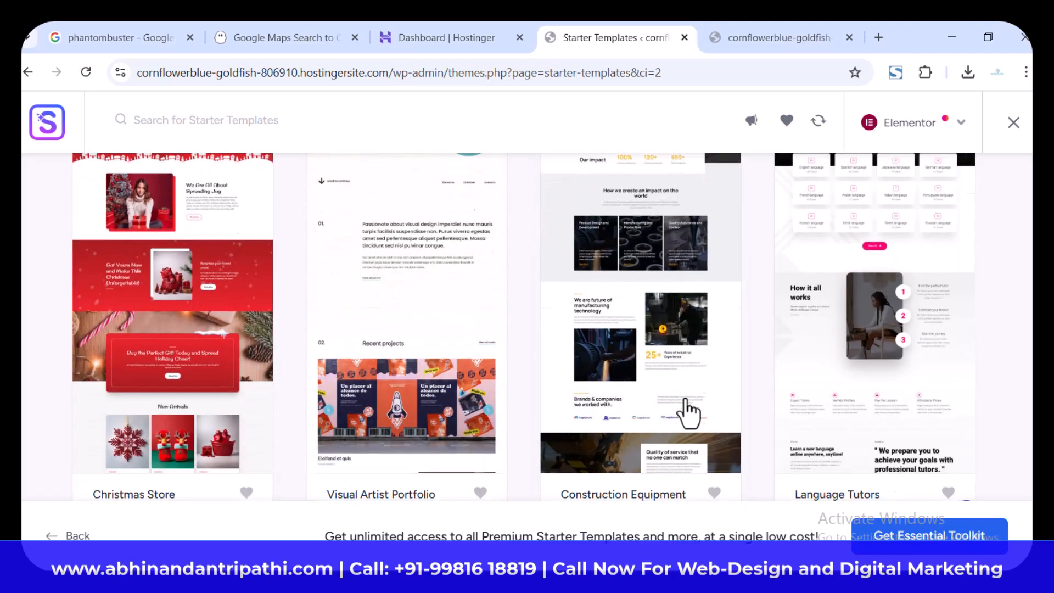
scroll(690, 412, up, 5)
scroll(690, 413, down, 3)
scroll(689, 413, down, 5)
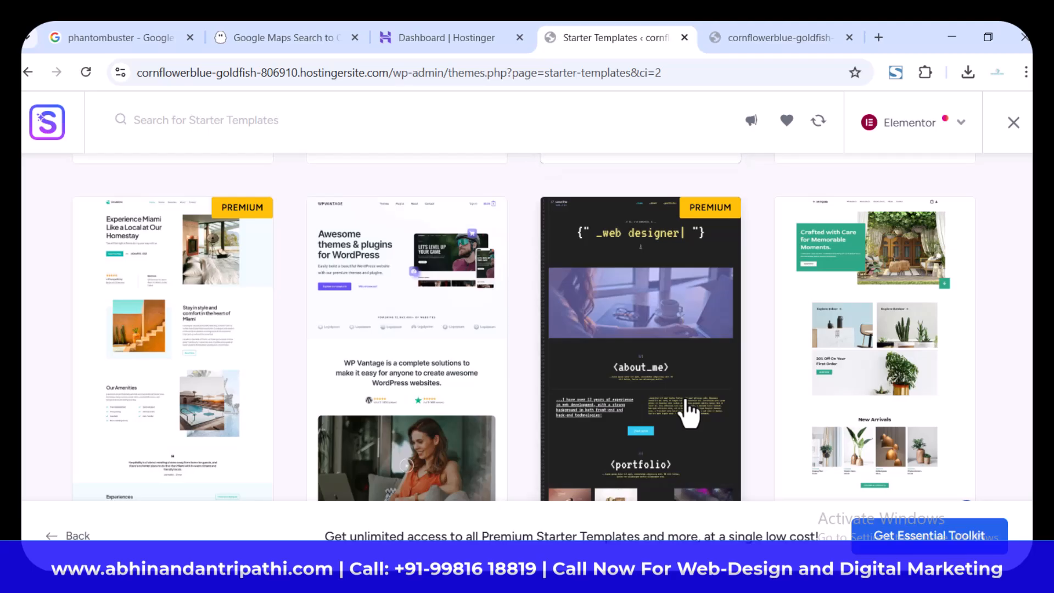
scroll(689, 413, down, 5)
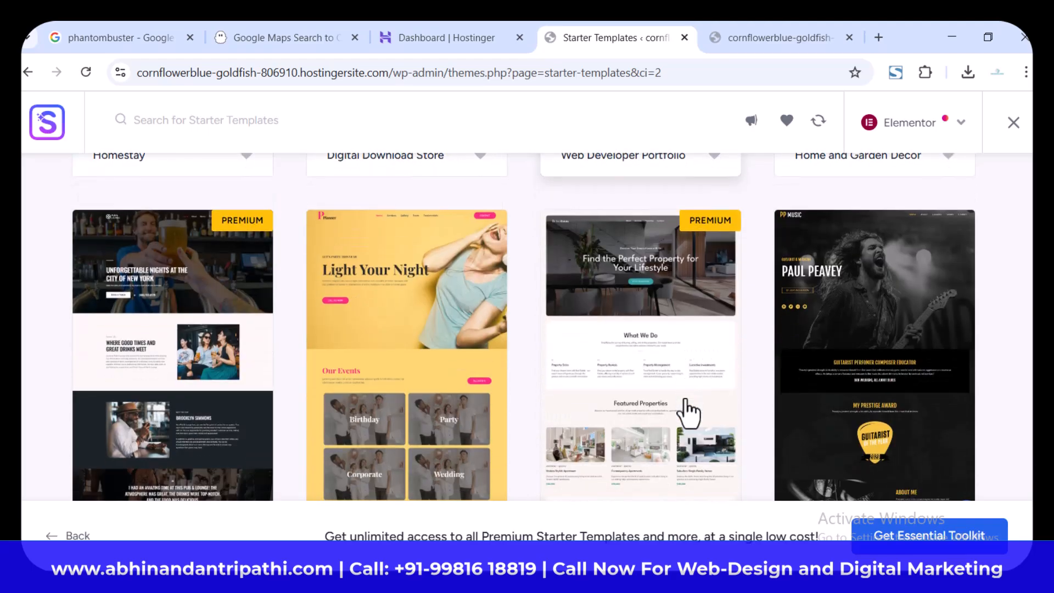
scroll(689, 412, down, 10)
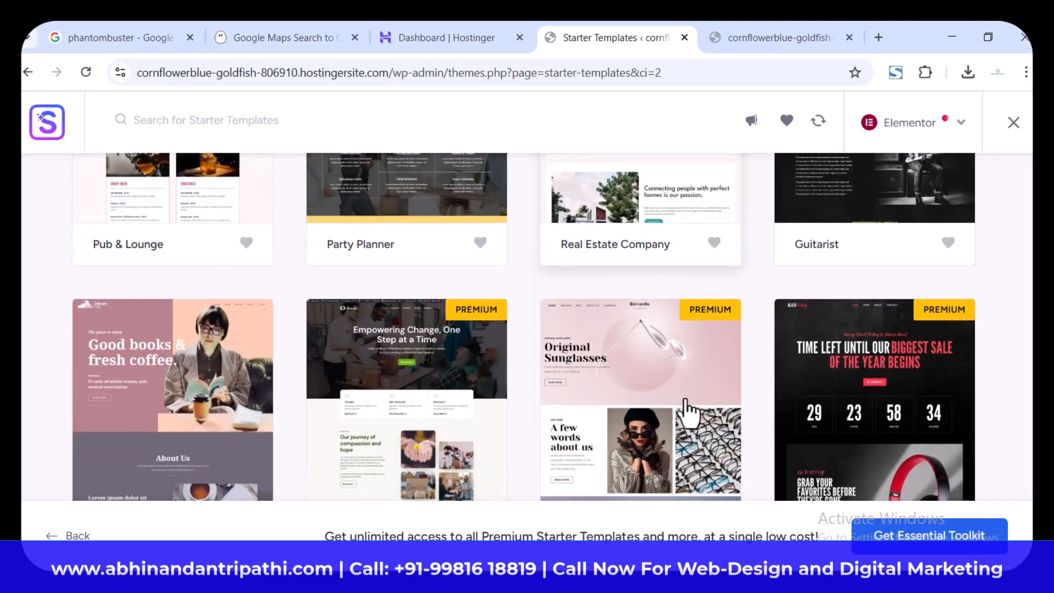
scroll(689, 413, down, 3)
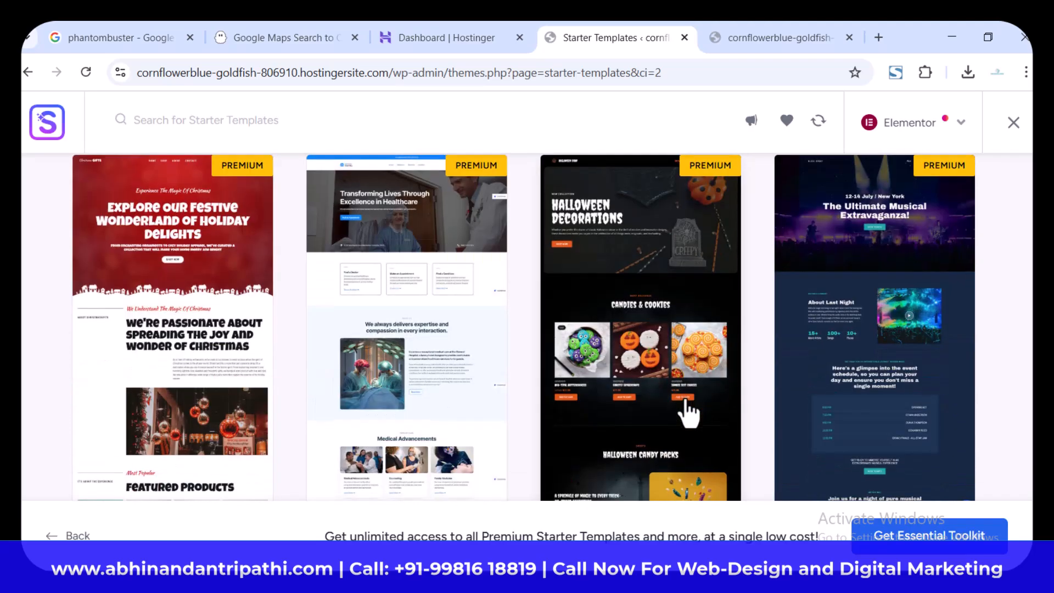
scroll(689, 412, down, 10)
scroll(689, 413, down, 6)
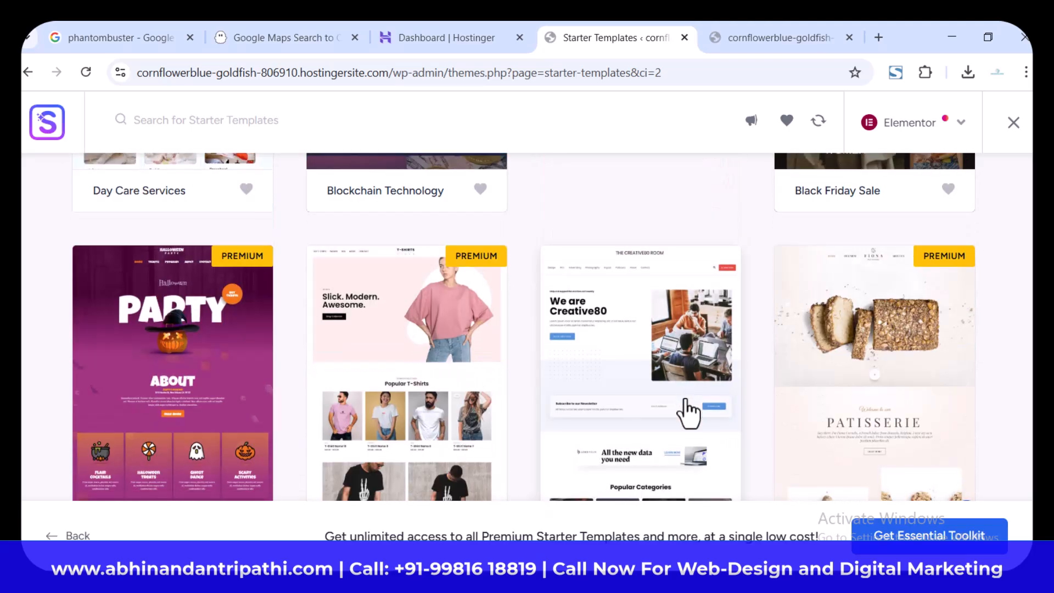
scroll(688, 413, down, 3)
scroll(688, 413, up, 4)
scroll(688, 413, down, 4)
scroll(688, 413, down, 4)
scroll(666, 354, up, 3)
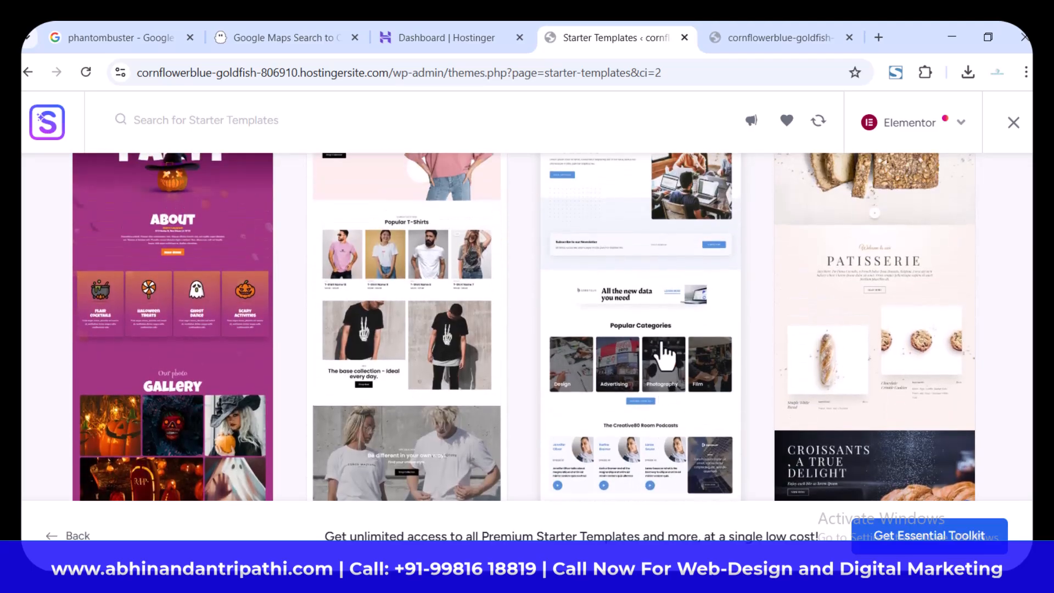
scroll(666, 354, down, 5)
scroll(666, 354, up, 2)
scroll(666, 354, down, 6)
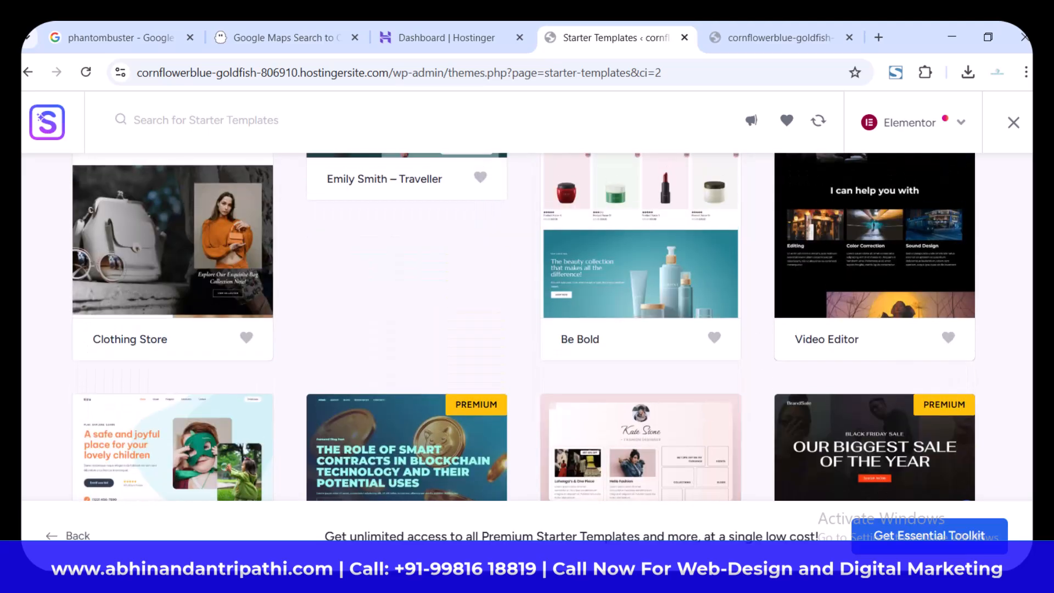
scroll(637, 373, down, 3)
scroll(637, 373, up, 8)
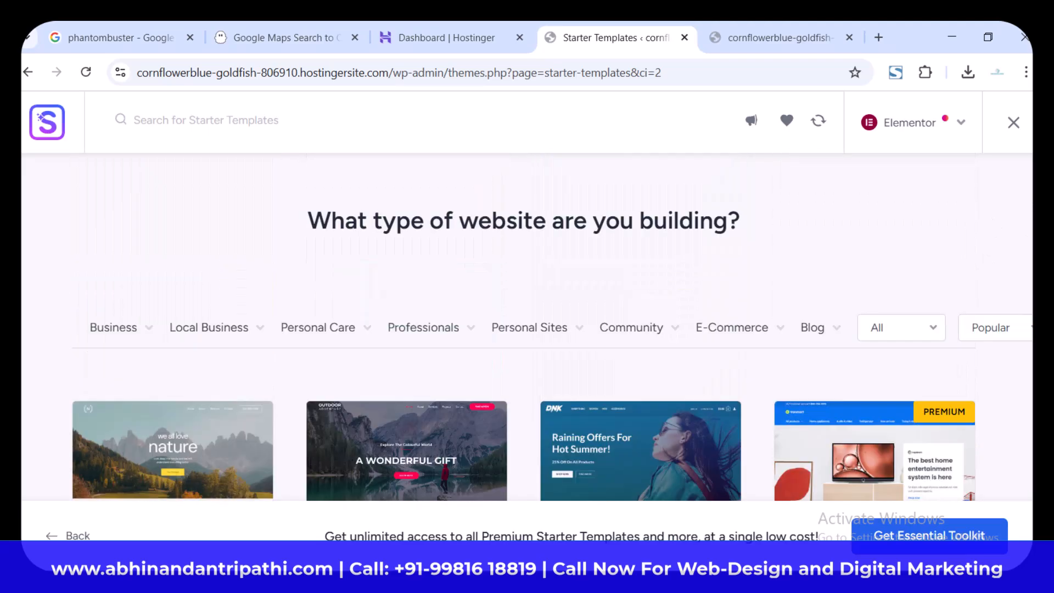
Step: Select the Planet Earth template from the starter template library for customization
scroll(637, 373, down, 6)
scroll(636, 376, up, 8)
scroll(637, 376, down, 5)
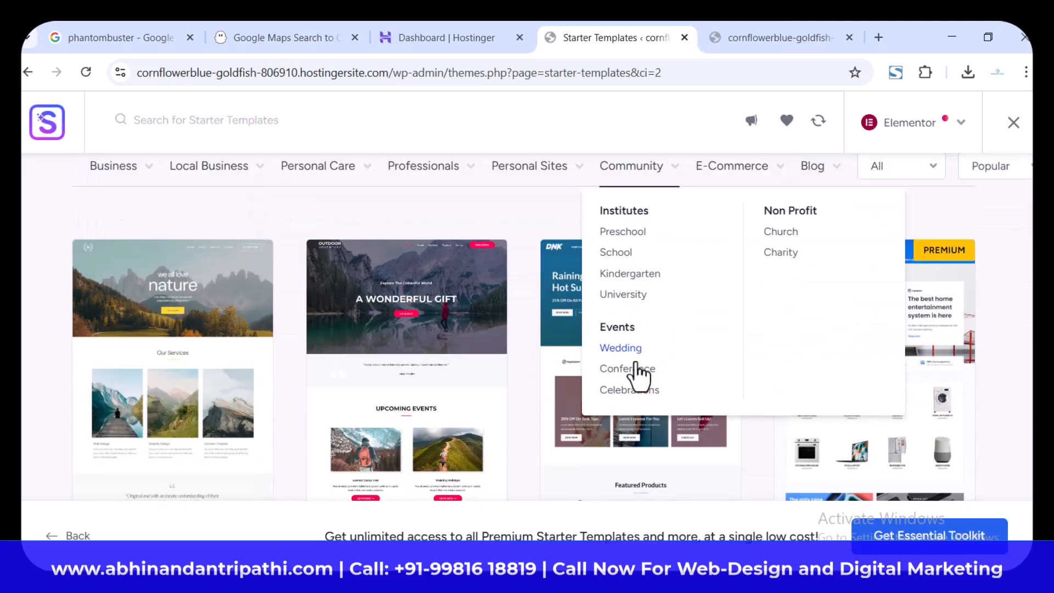
scroll(482, 391, down, 8)
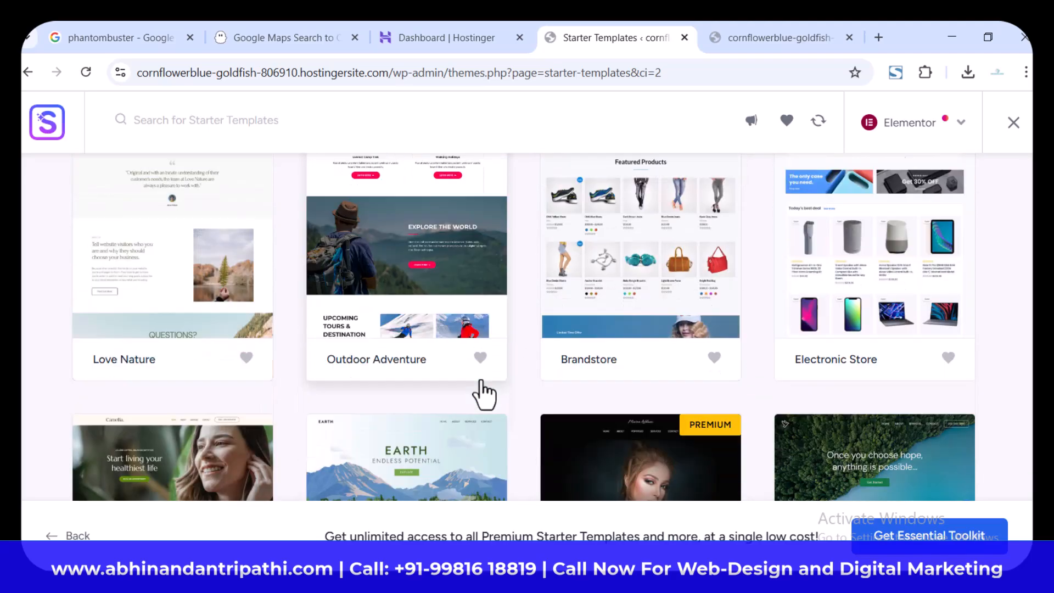
scroll(482, 391, up, 2)
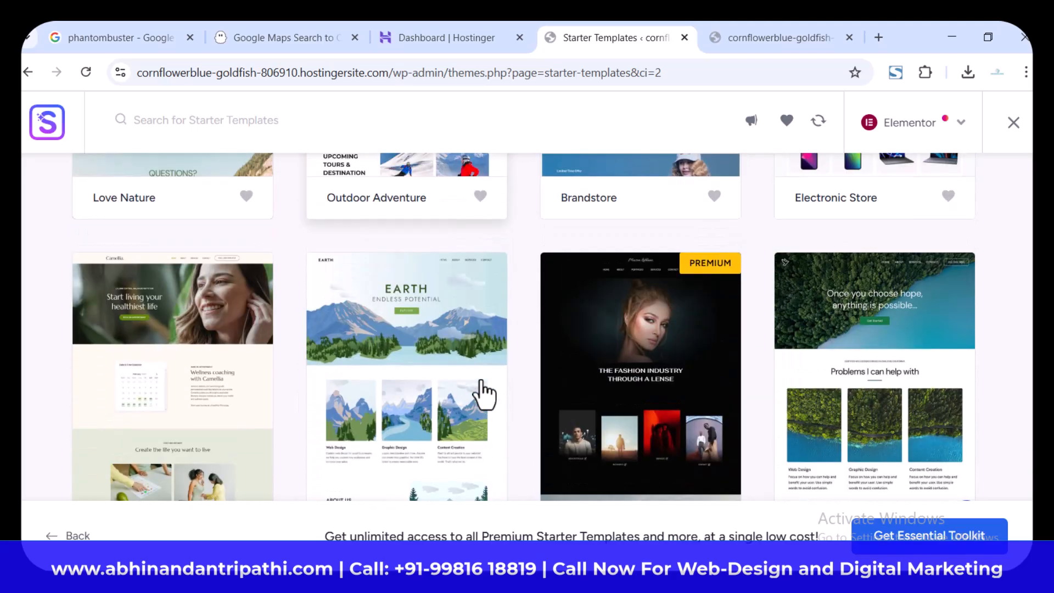
click(420, 332)
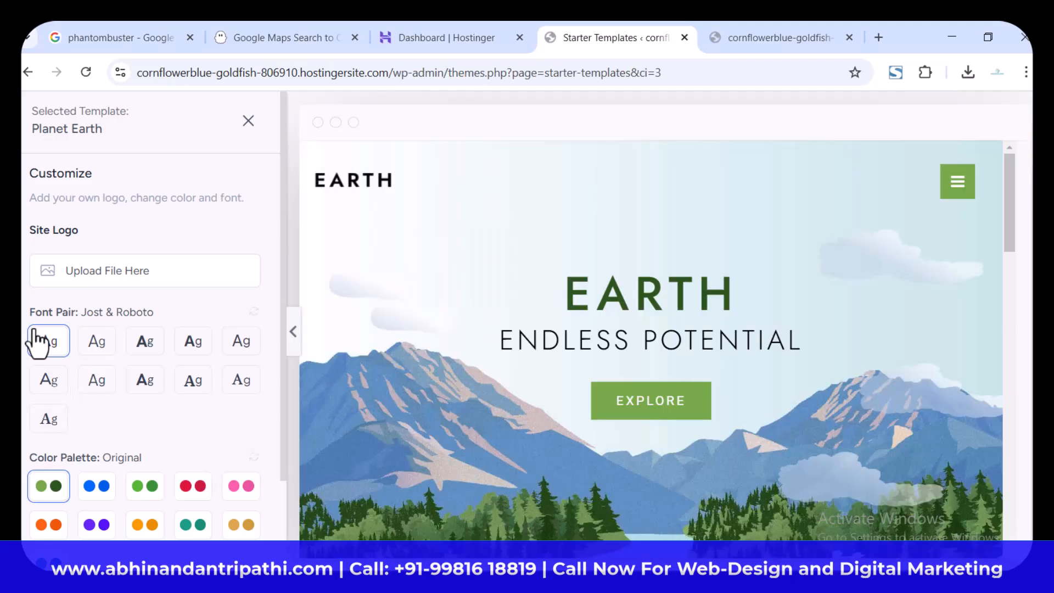
Step: Use rsz_council-for-transparent-blacksm.png from the media library as the site logo and set its width to 191 px
click(52, 279)
click(105, 286)
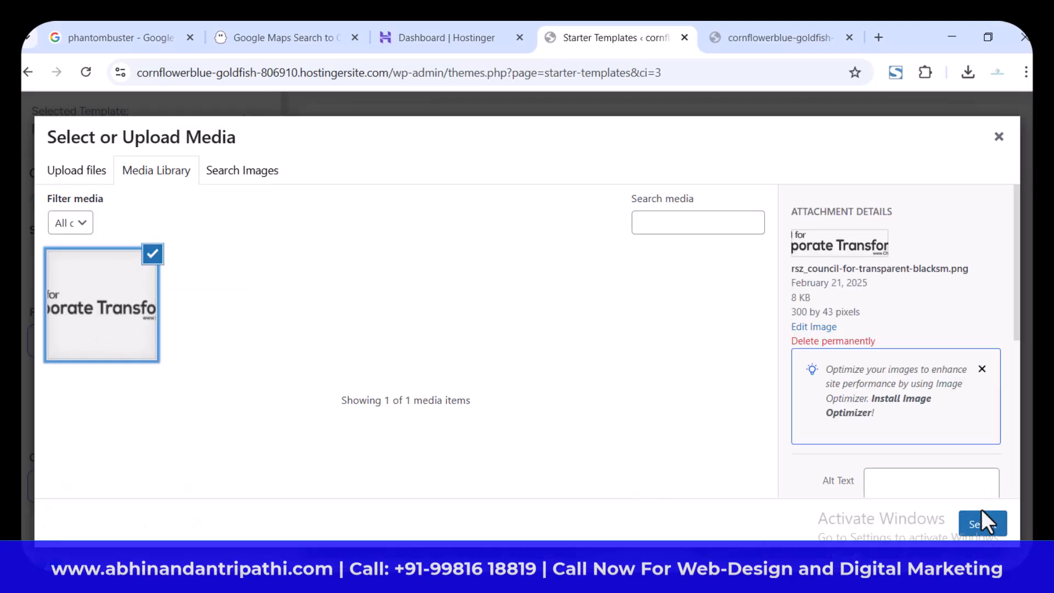
click(981, 522)
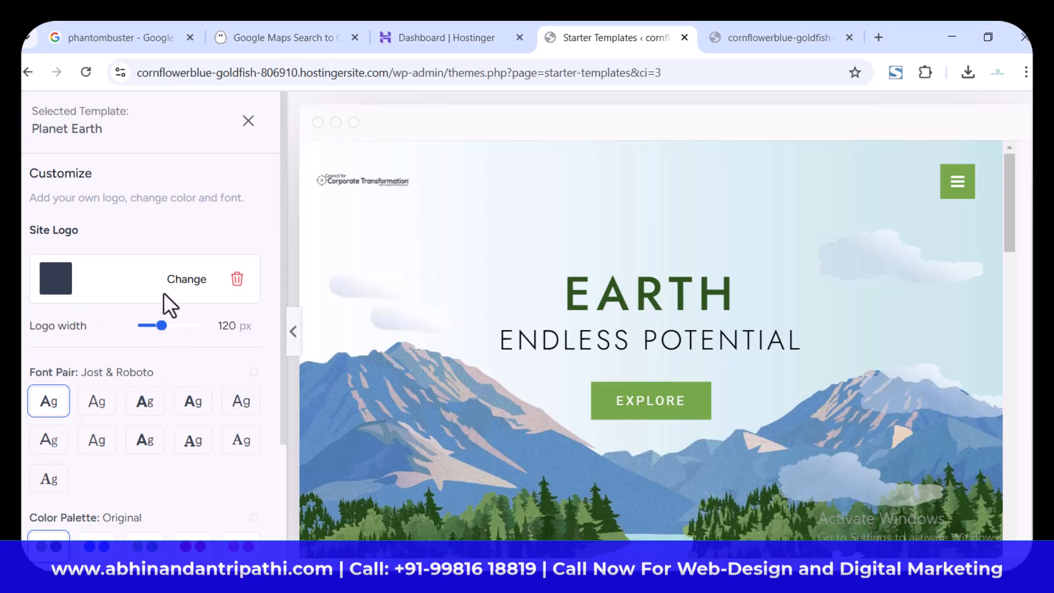
drag(161, 325, 185, 327)
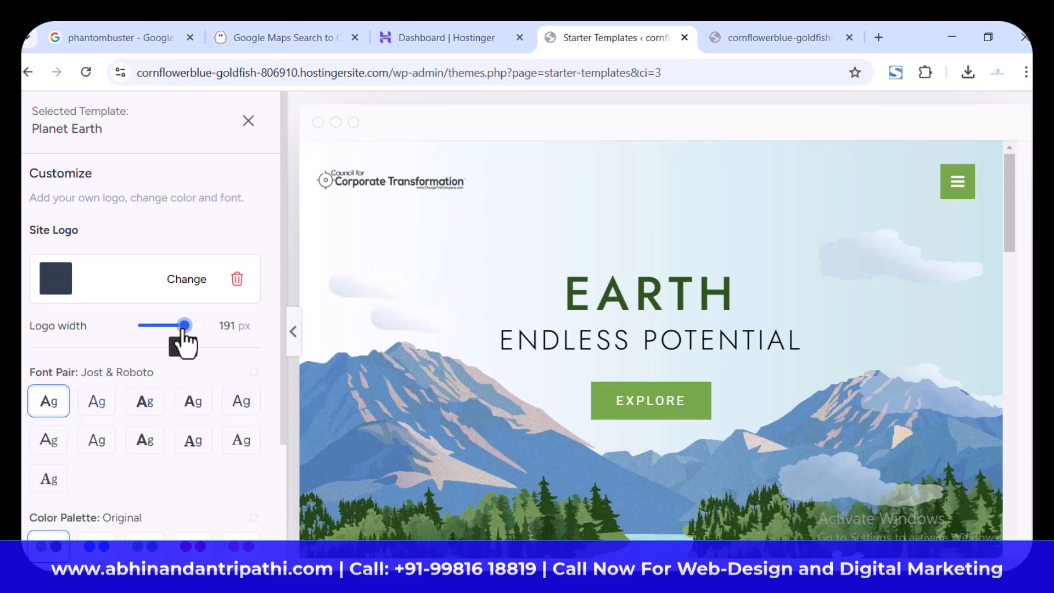
Step: Try out the alternative font pairs on the template preview and return to Jost & Roboto
scroll(95, 372, down, 3)
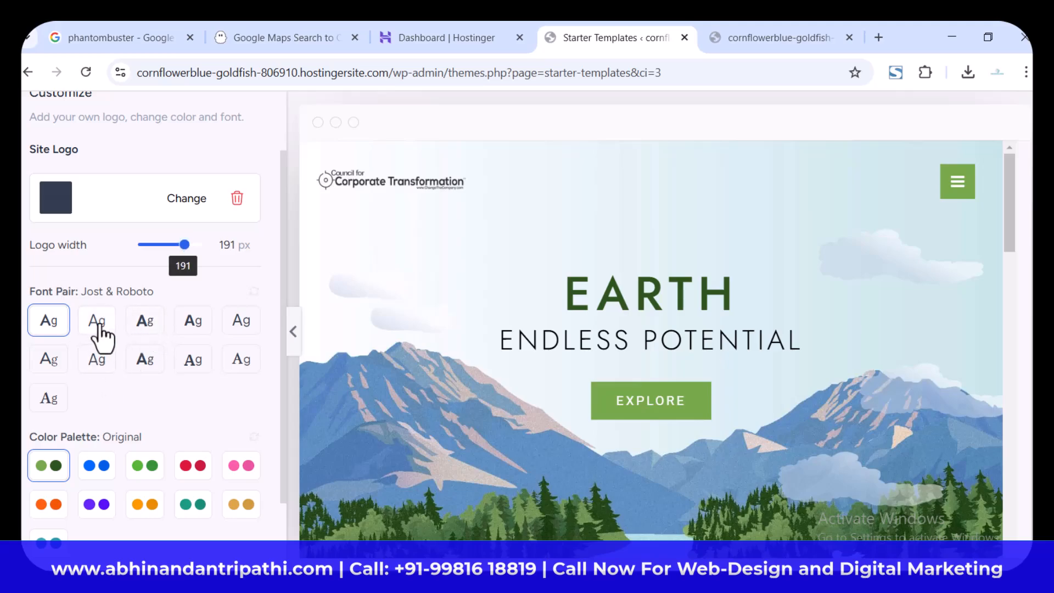
click(97, 321)
click(144, 324)
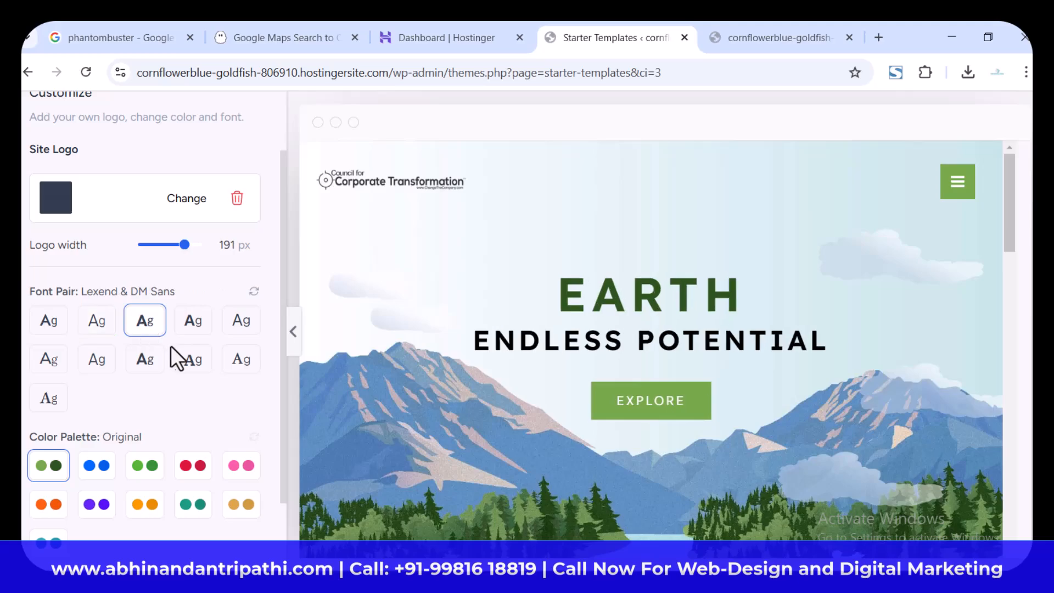
click(194, 327)
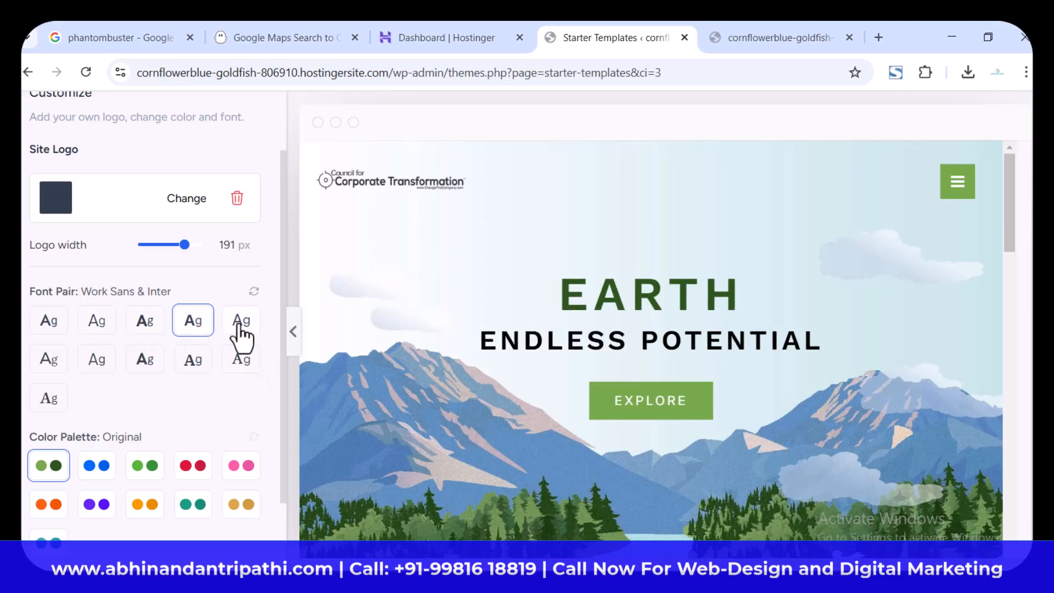
click(239, 325)
click(195, 325)
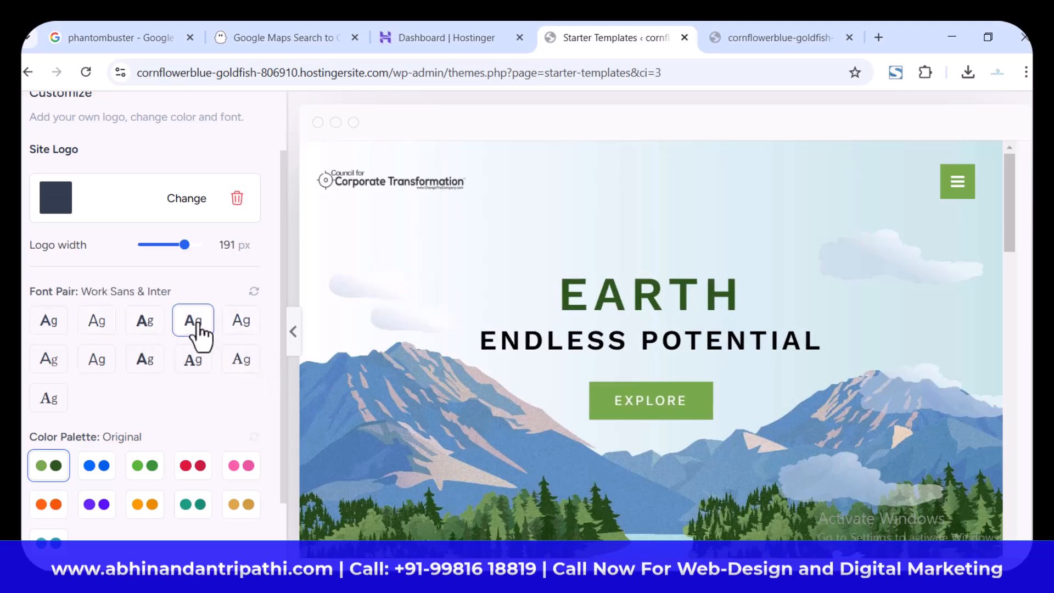
click(229, 331)
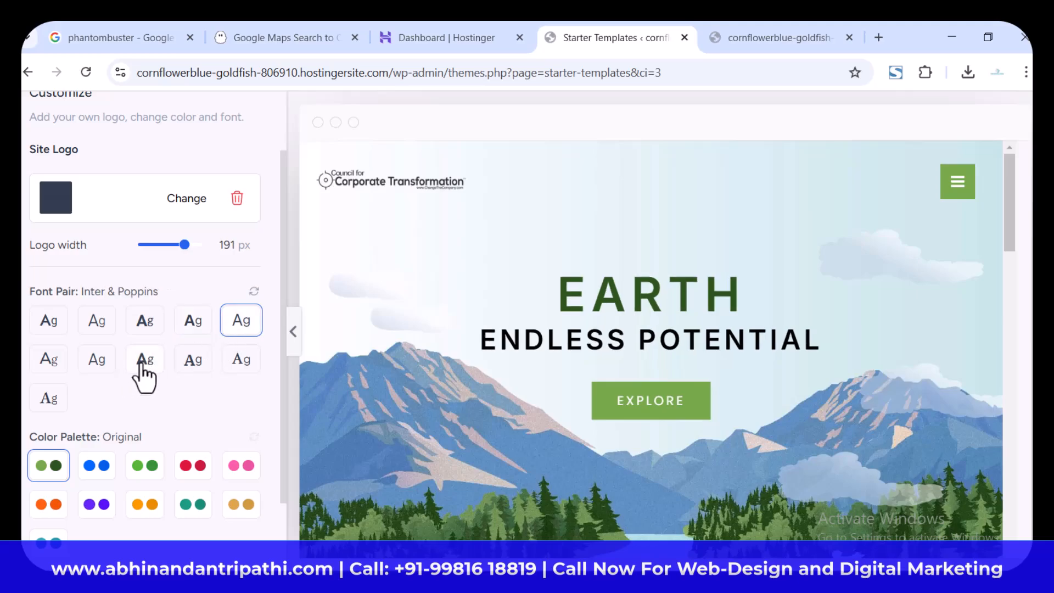
click(143, 365)
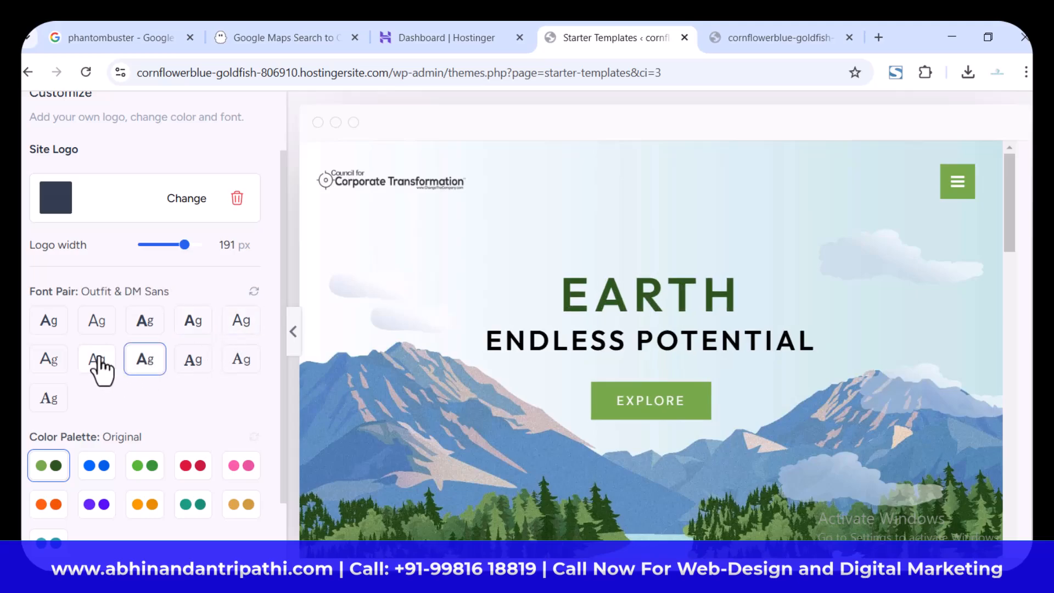
click(99, 363)
click(50, 361)
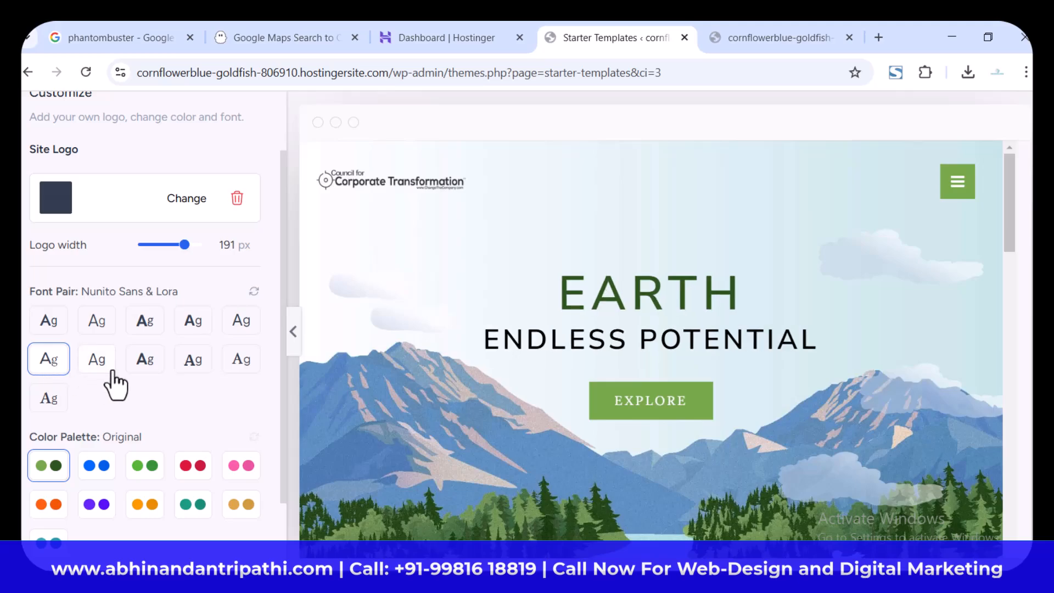
click(186, 378)
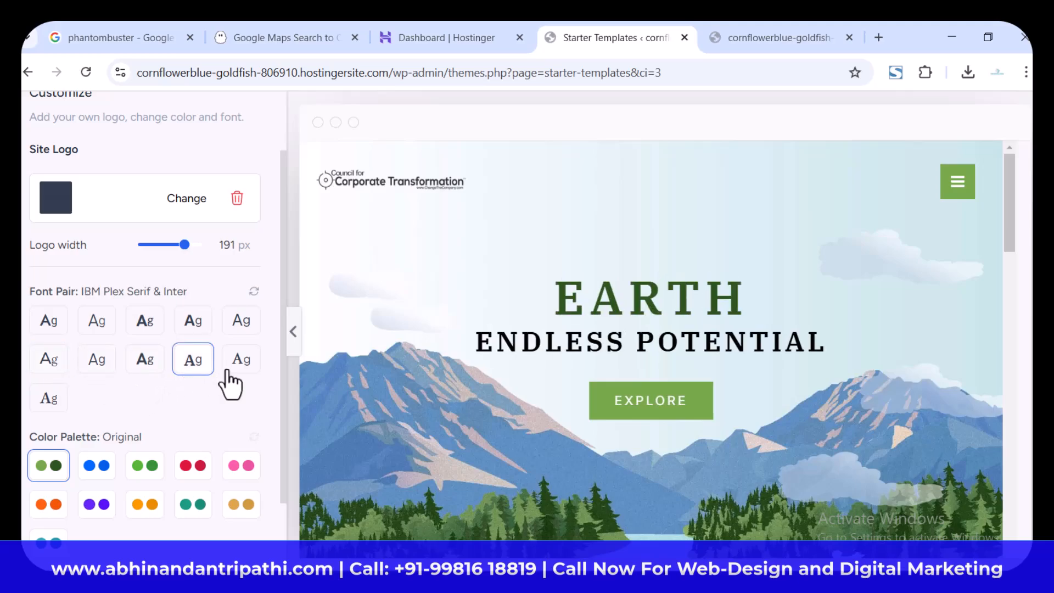
click(235, 368)
click(53, 403)
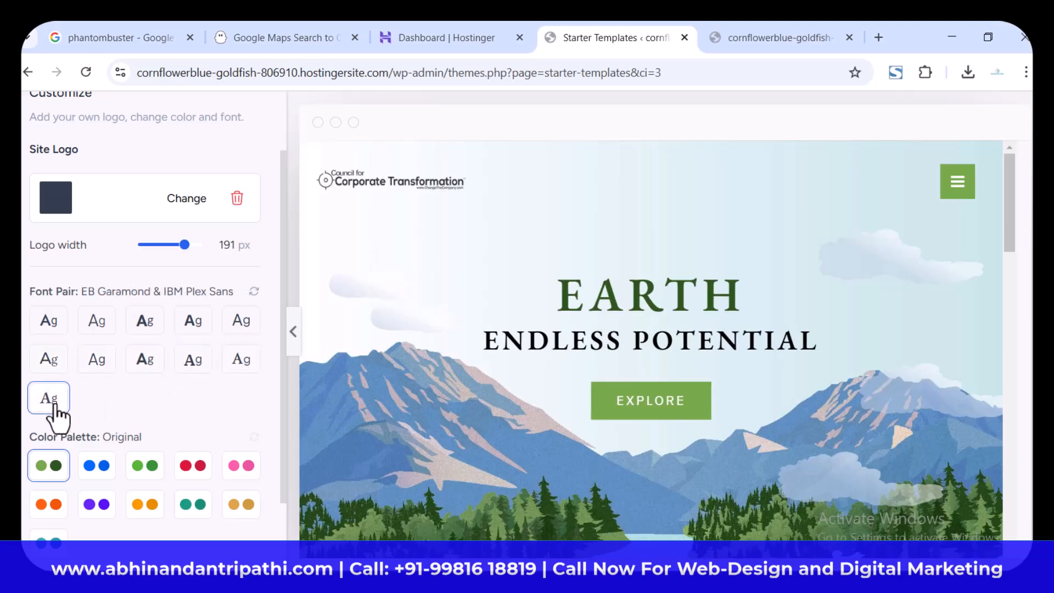
click(47, 324)
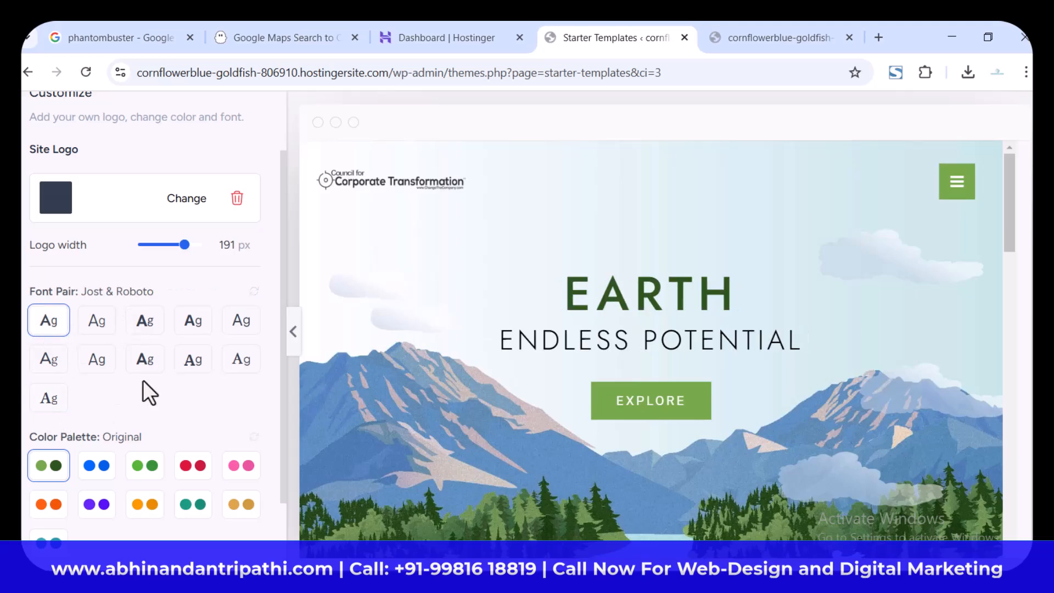
Step: Apply the orange Style 7 color palette to the template and continue to the feature selection
scroll(148, 392, down, 2)
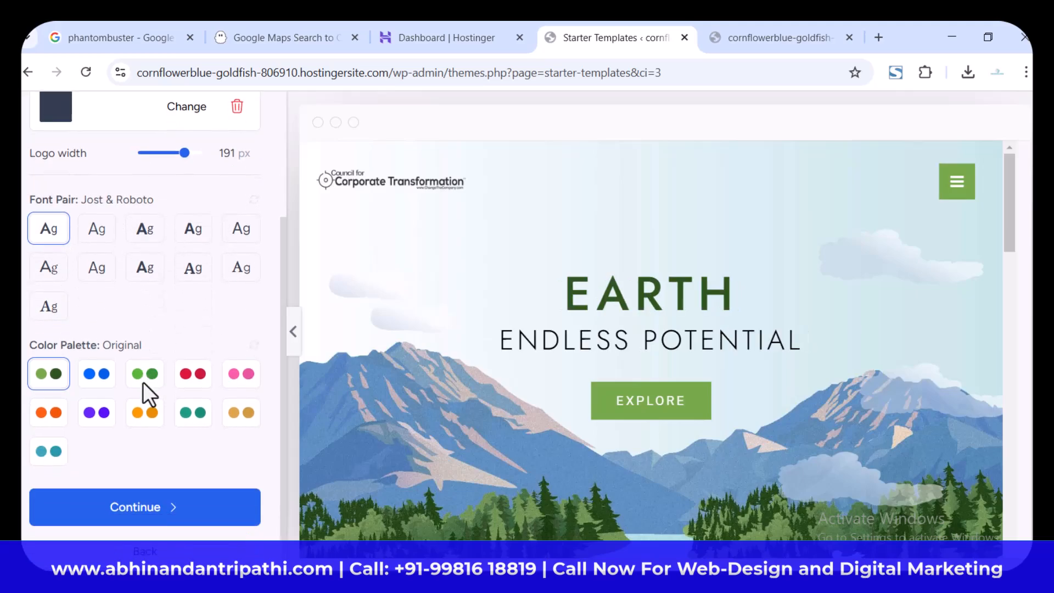
click(144, 423)
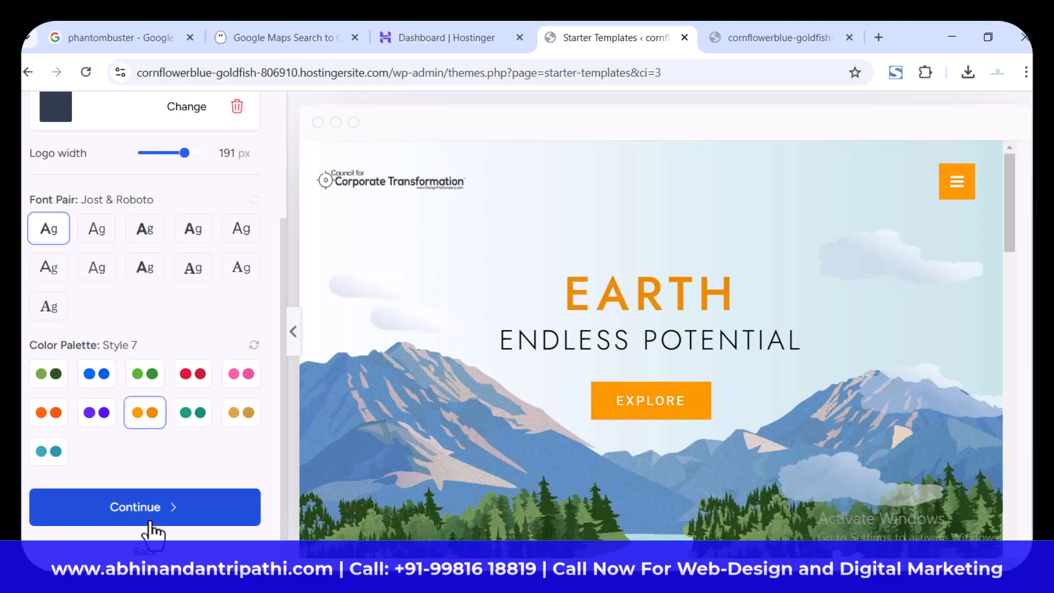
scroll(143, 414, up, 3)
scroll(143, 415, down, 3)
scroll(142, 414, up, 3)
scroll(144, 423, down, 3)
scroll(144, 397, up, 3)
scroll(141, 388, down, 3)
scroll(141, 388, up, 3)
scroll(141, 388, down, 3)
click(165, 507)
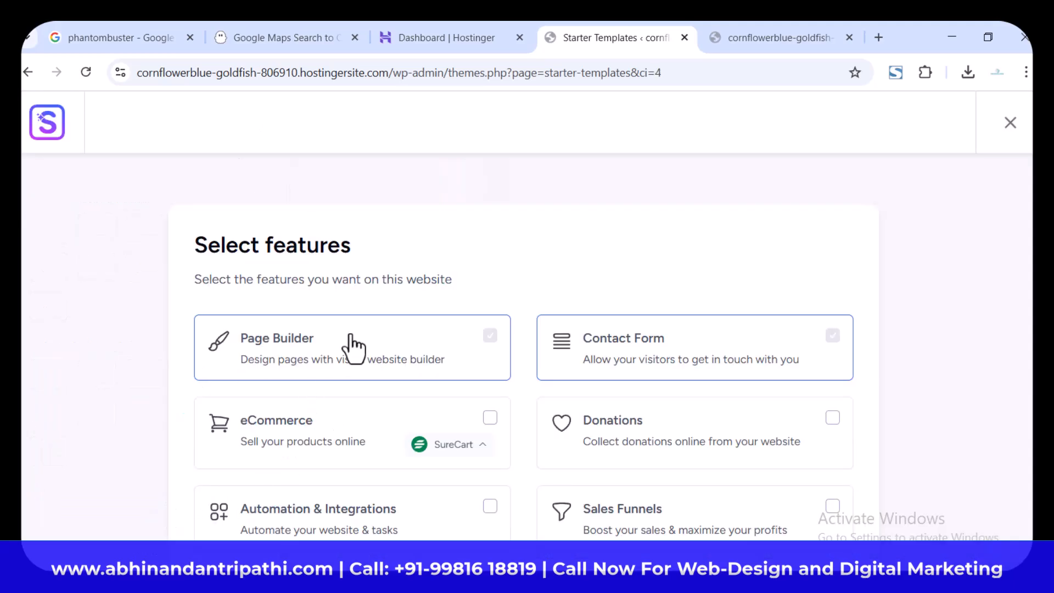
Step: Add the Video Player and Free Live Chat features to the website and continue
scroll(322, 330, down, 1)
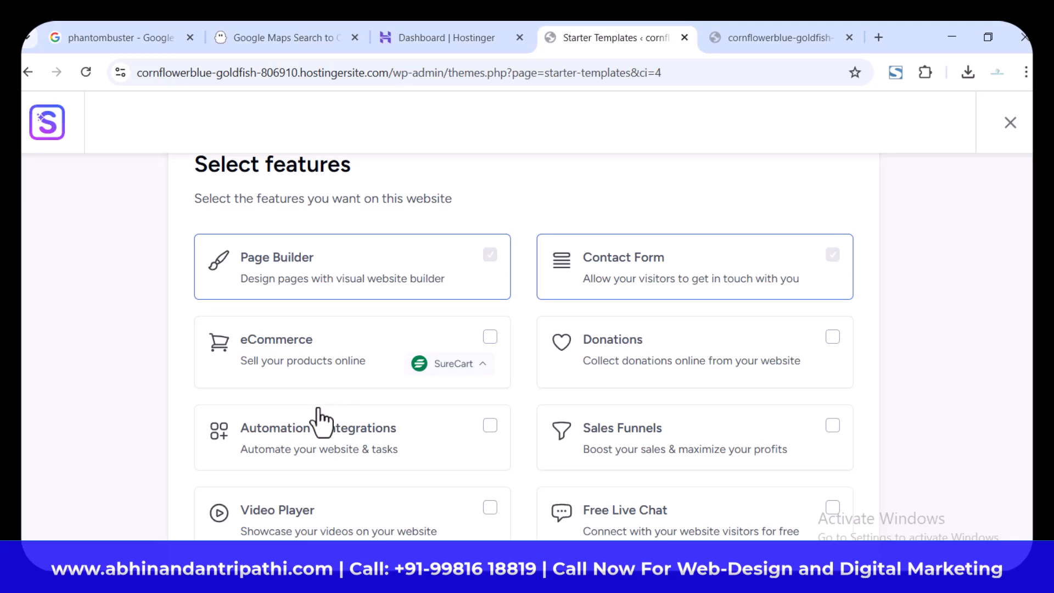
scroll(322, 422, down, 1)
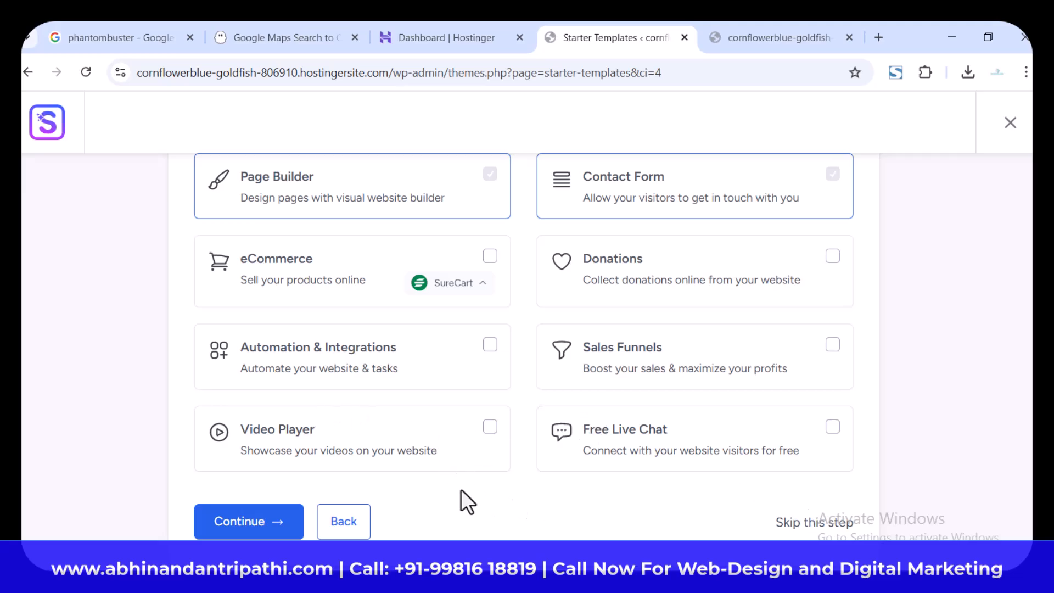
click(489, 429)
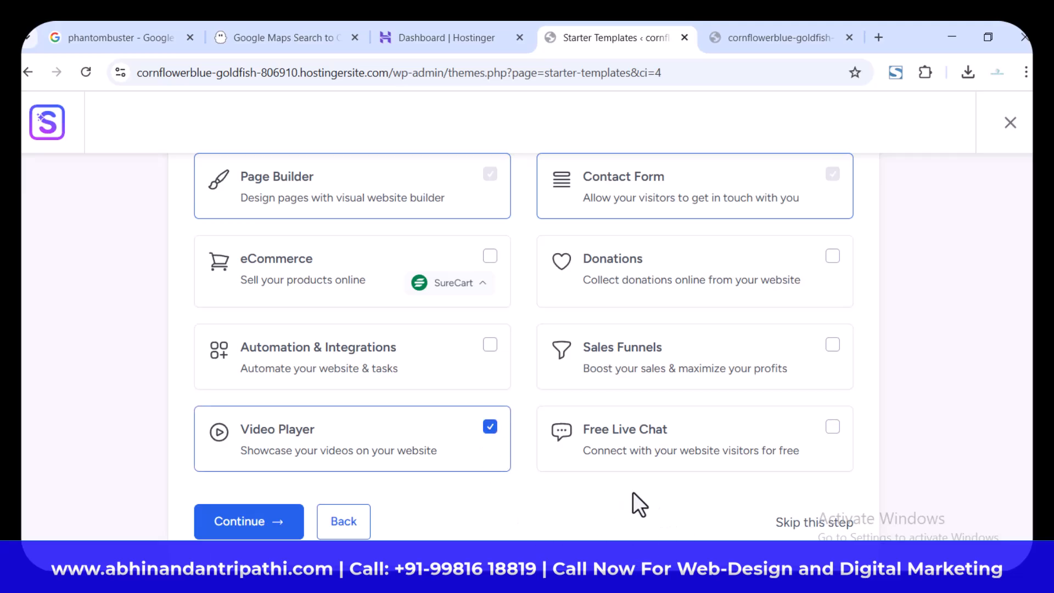
click(833, 429)
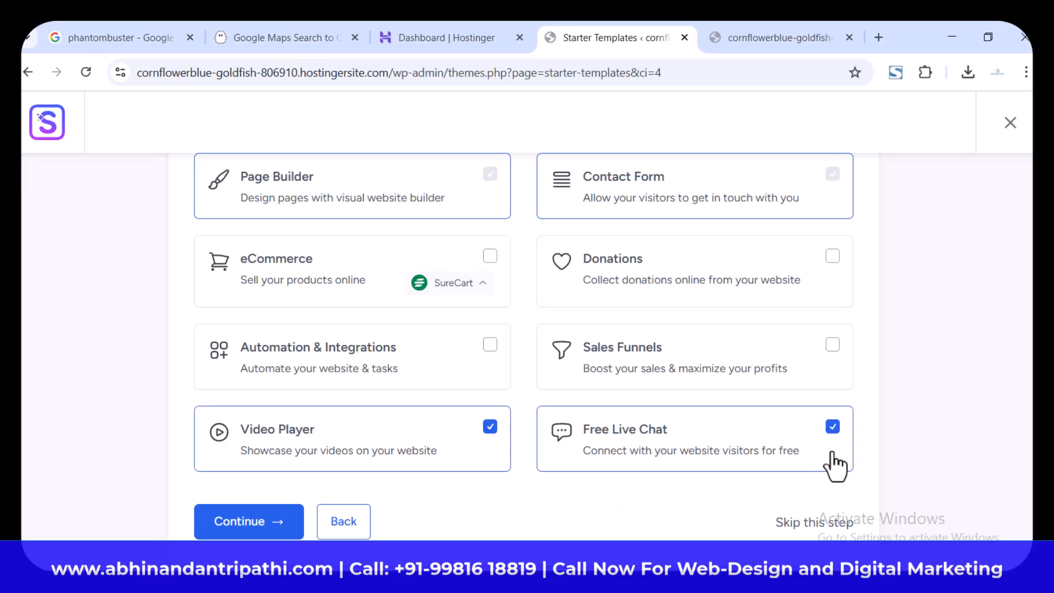
click(278, 522)
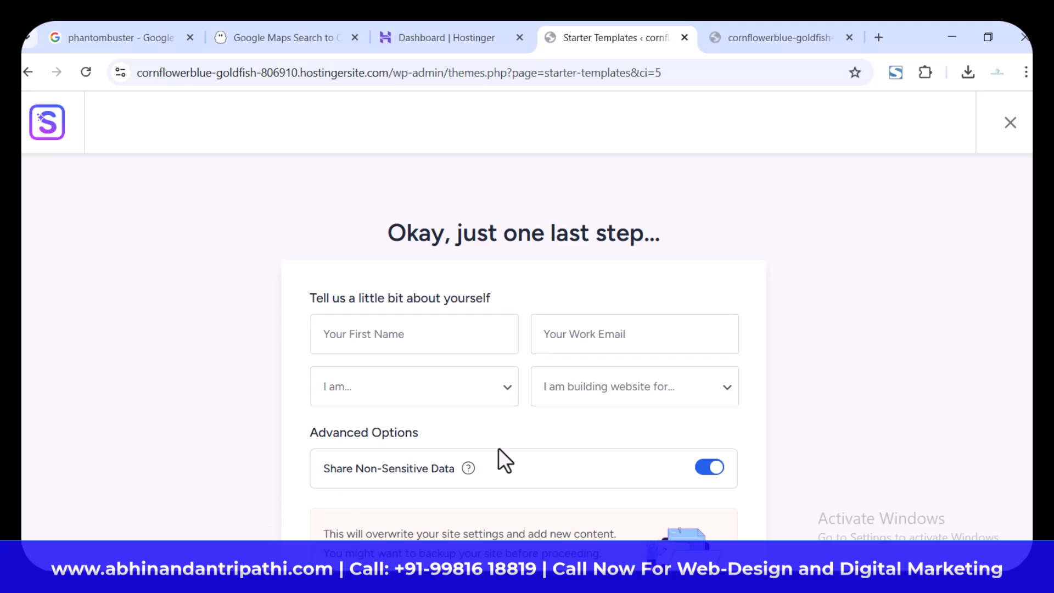
Step: Fill in the first name and work email in the form about yourself
scroll(515, 438, down, 4)
scroll(514, 428, up, 4)
scroll(592, 465, down, 4)
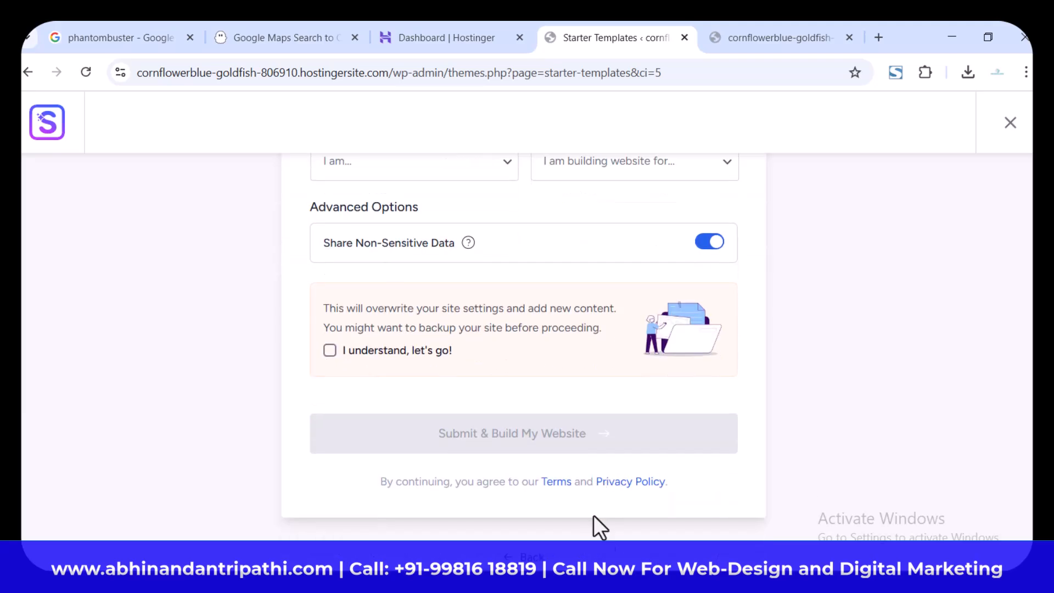
scroll(539, 477, up, 4)
click(454, 343)
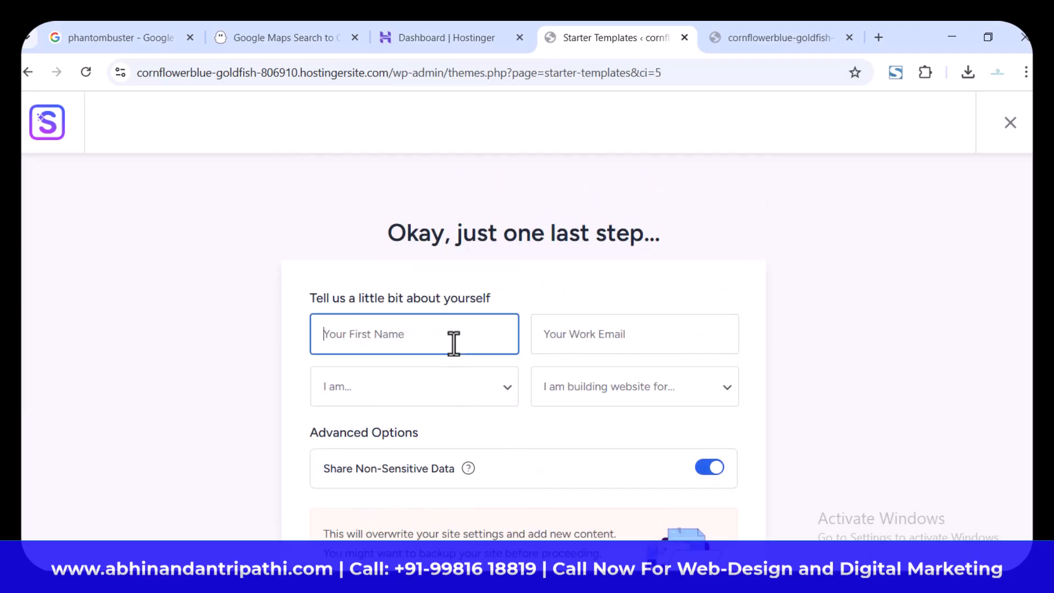
text(Abhinandan)
scroll(454, 344, down, 4)
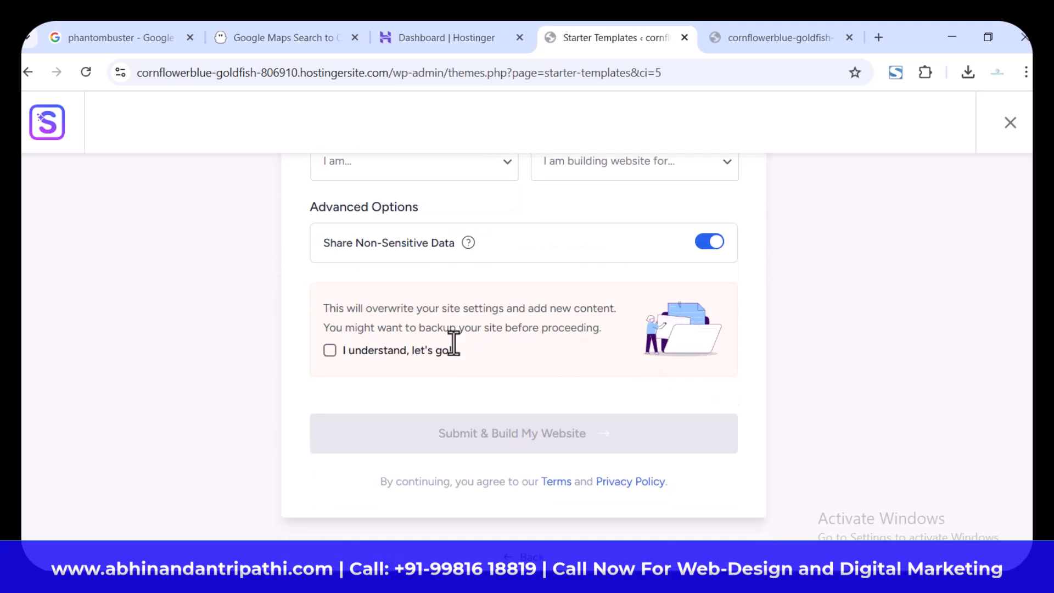
scroll(463, 361, up, 4)
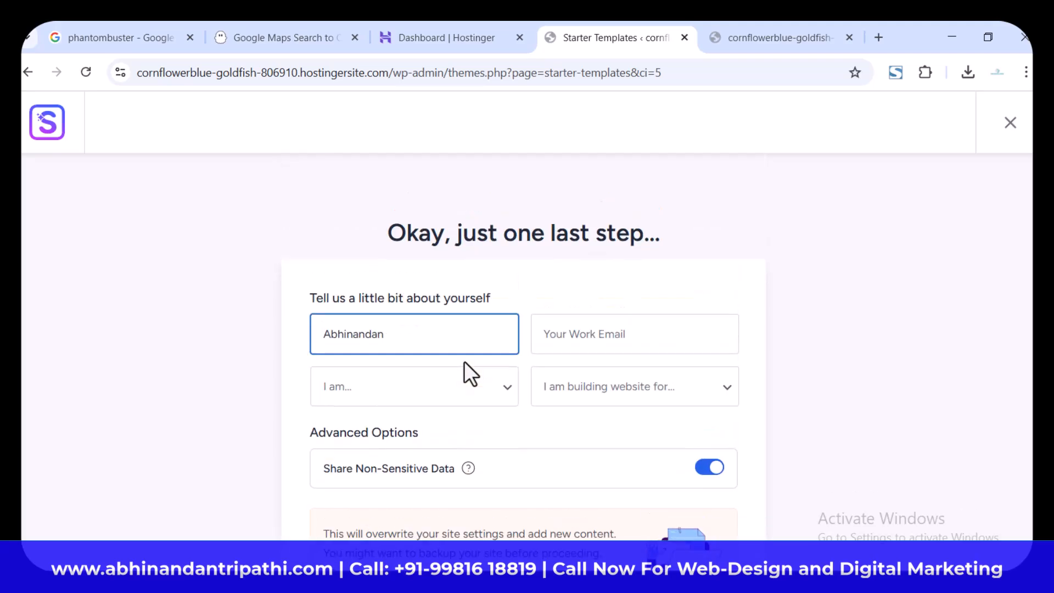
click(593, 334)
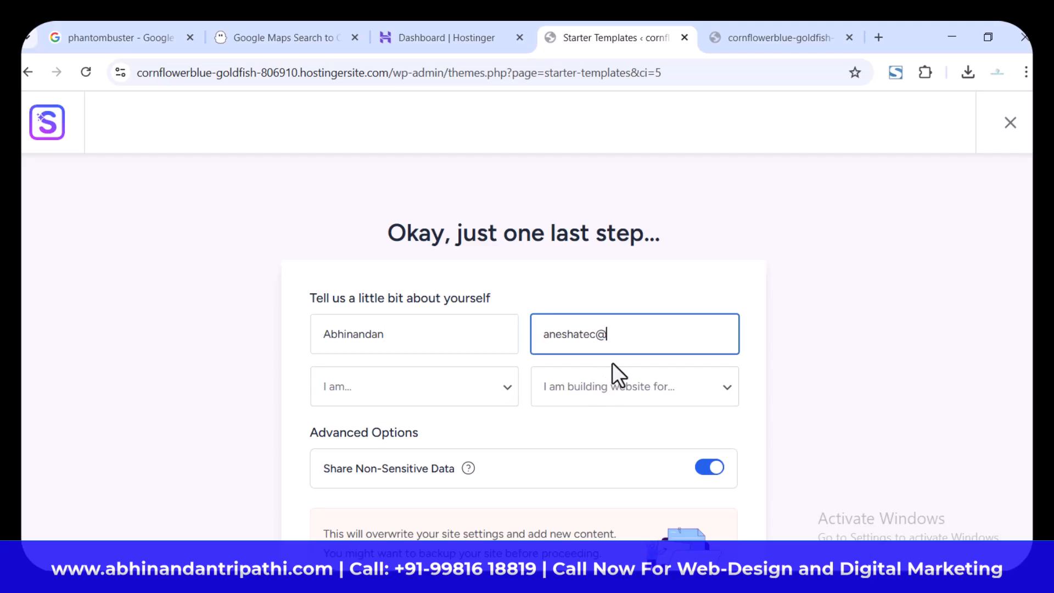
Step: Set the experience level to Beginner and the website's purpose to Myself/My Company
click(486, 392)
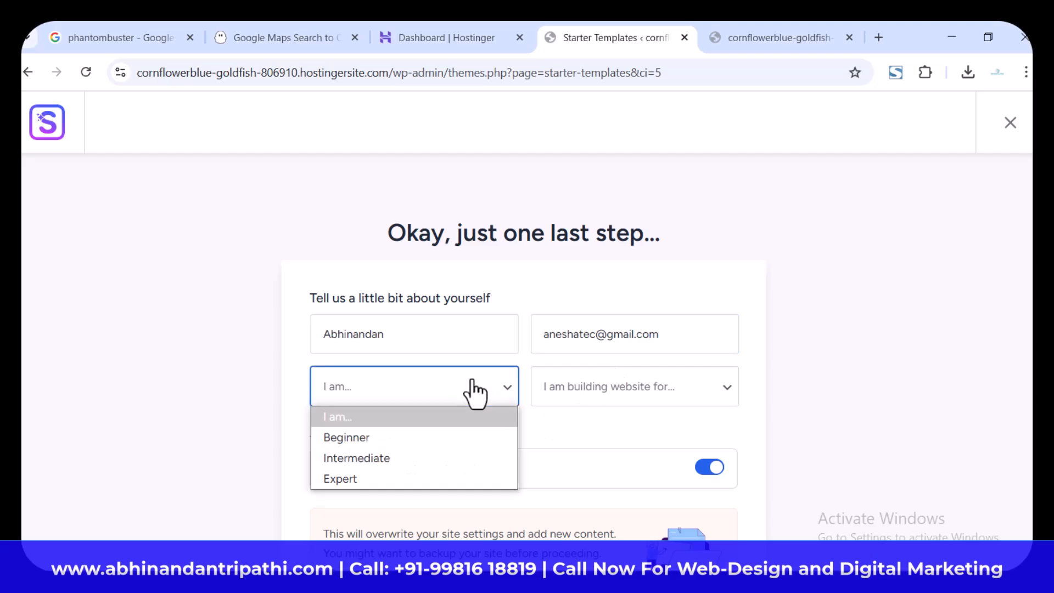
click(447, 438)
click(632, 397)
click(632, 439)
Step: Accept the notice about overwriting site settings and submit the form to build the website
scroll(558, 457, down, 3)
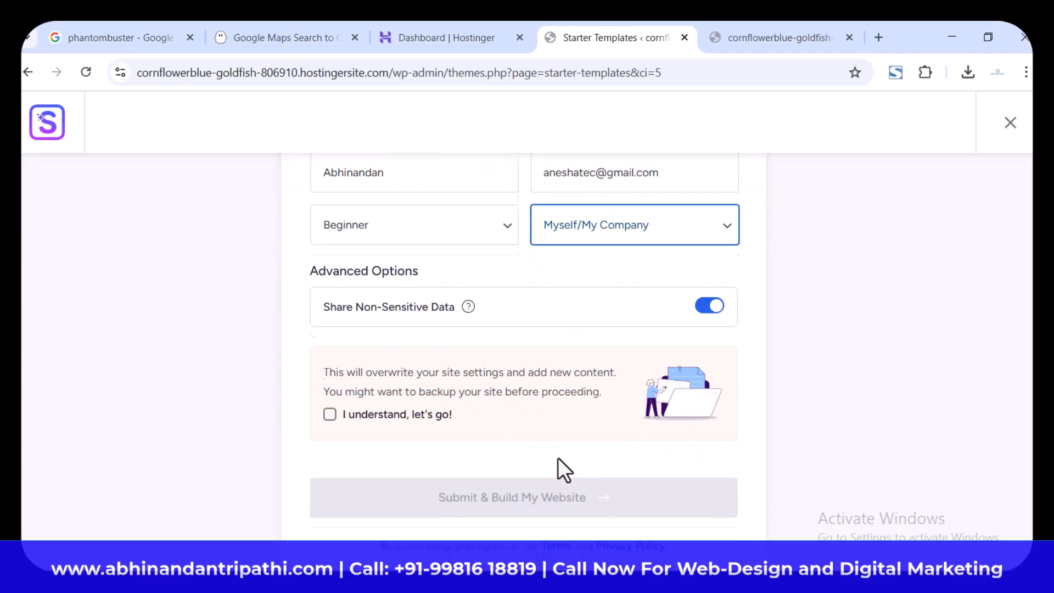
scroll(330, 351, down, 1)
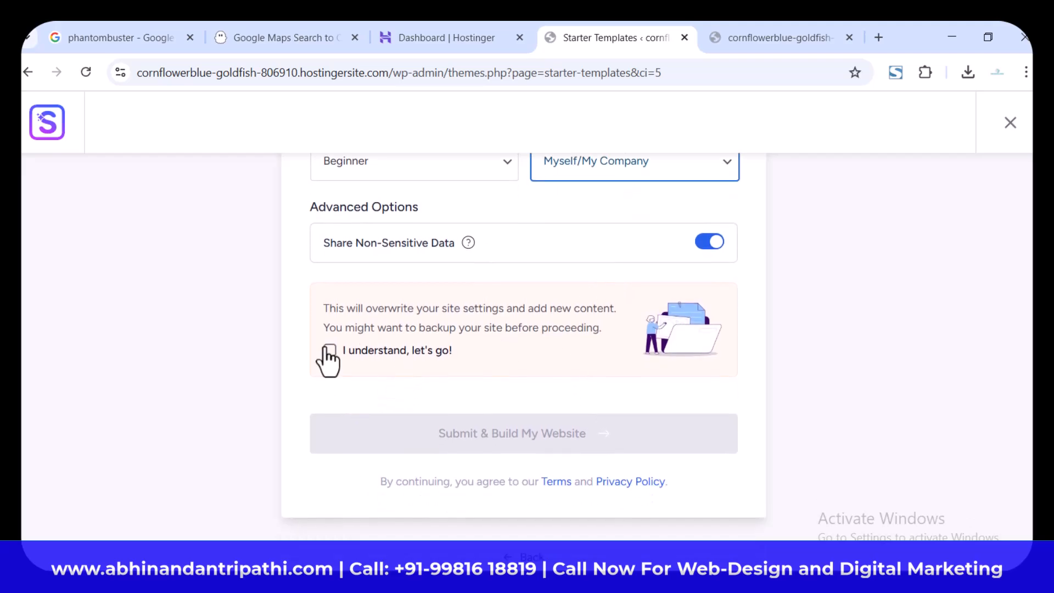
click(329, 350)
click(483, 436)
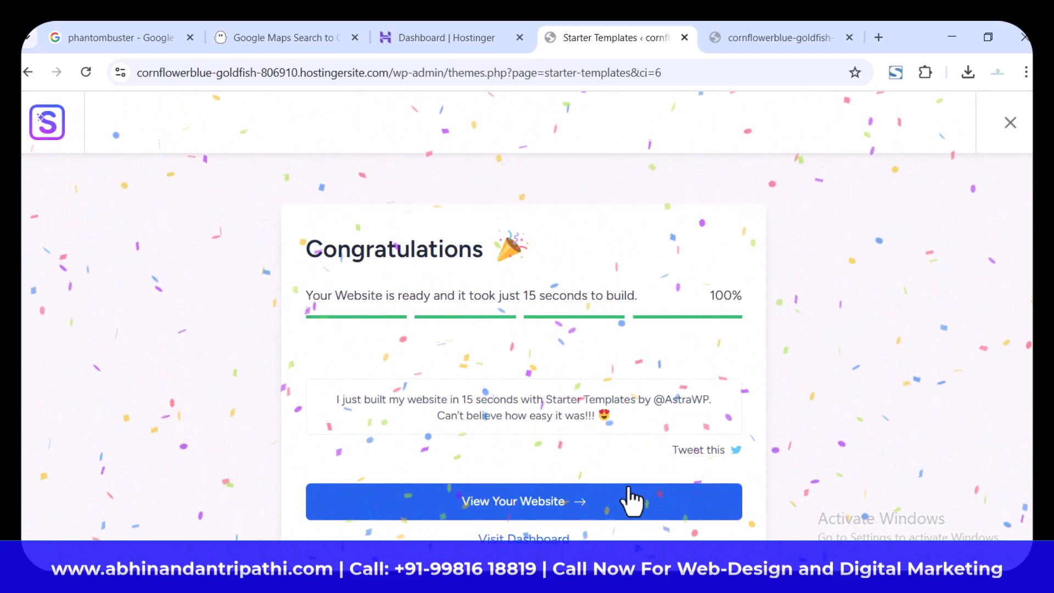
Step: View the newly built website and look through its home page
click(535, 508)
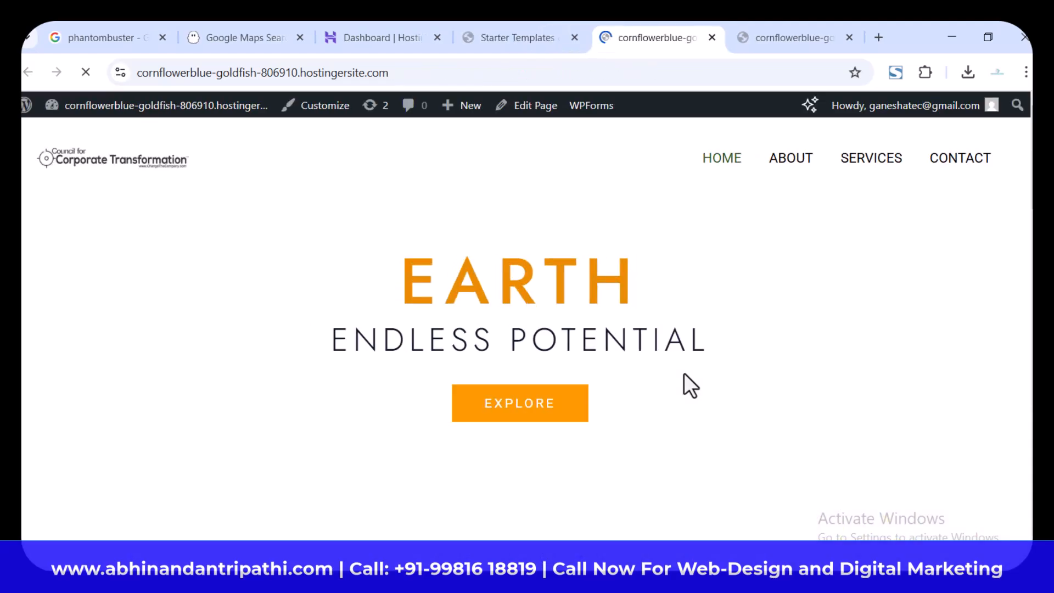
scroll(20, 342, down, 20)
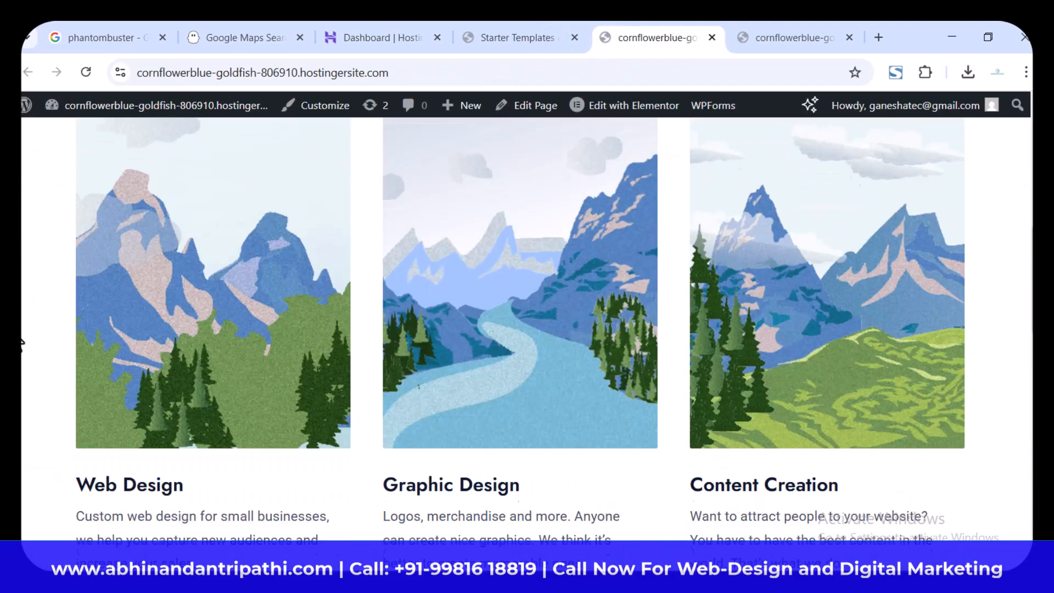
scroll(21, 345, up, 20)
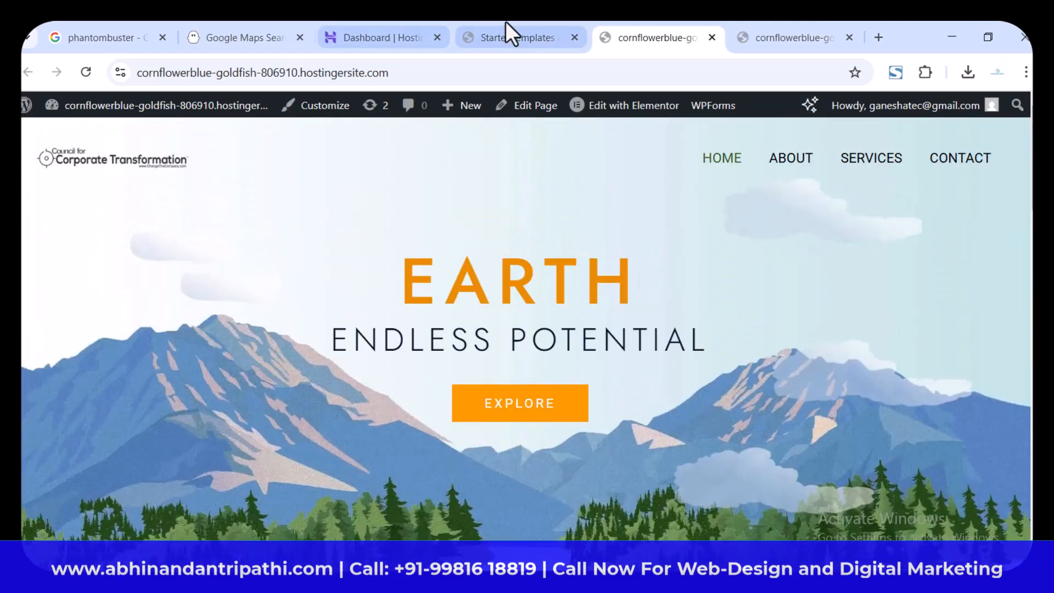
Step: Return to the Starter Templates completion page and open the WordPress dashboard from it
click(509, 35)
click(547, 535)
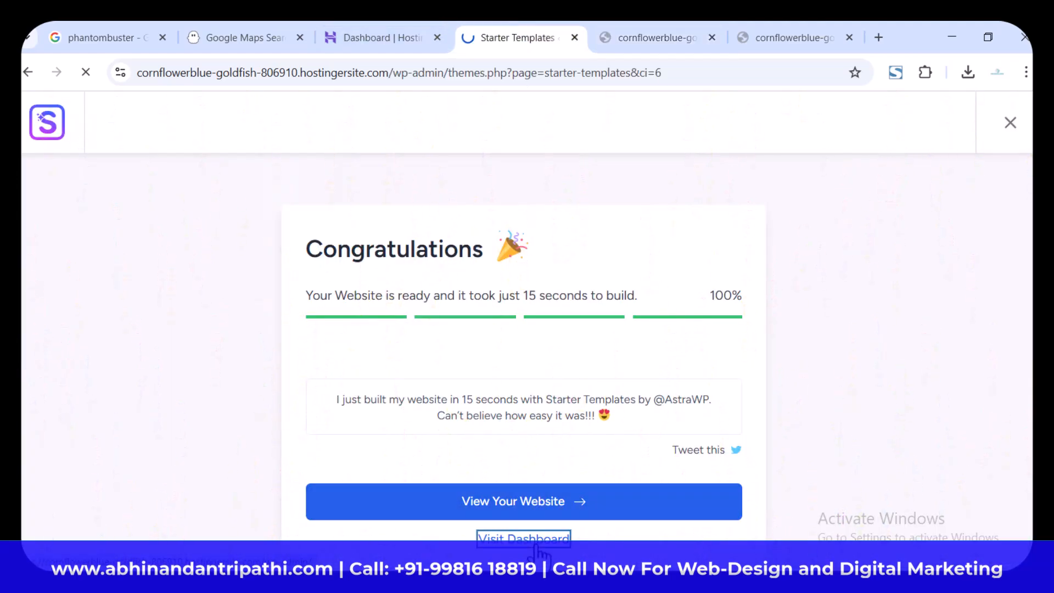
scroll(389, 406, down, 5)
scroll(388, 406, up, 5)
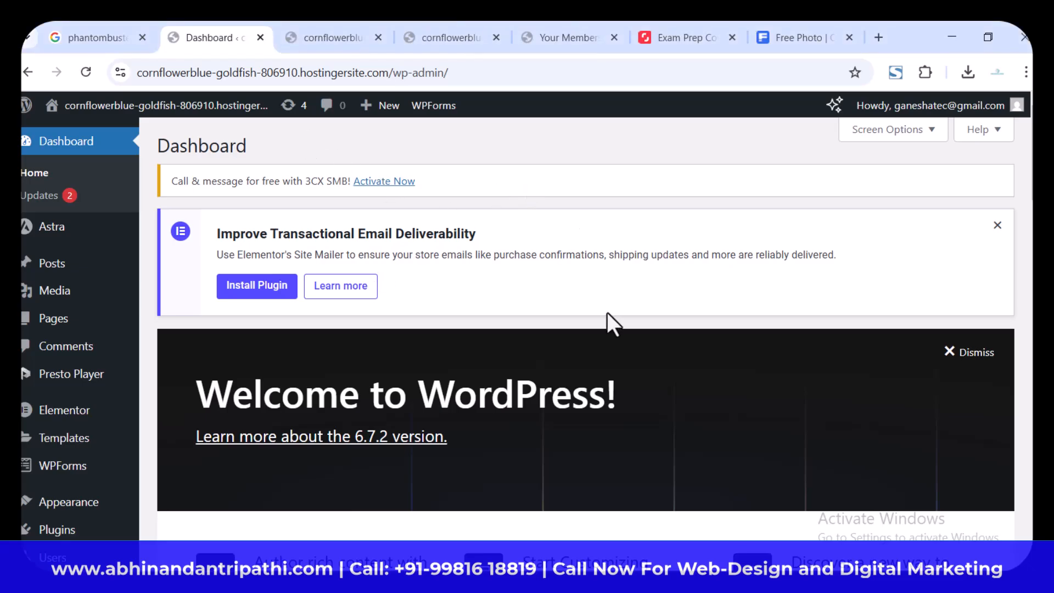
Step: Open the menu management page for the site's navigation
scroll(94, 400, down, 3)
mouse_move(88, 385)
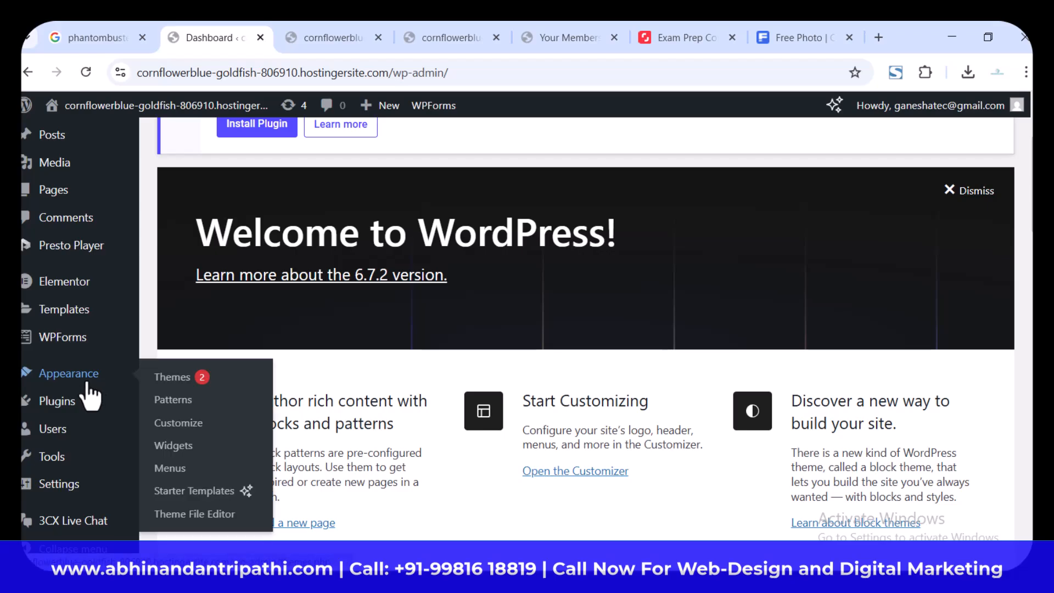
click(169, 471)
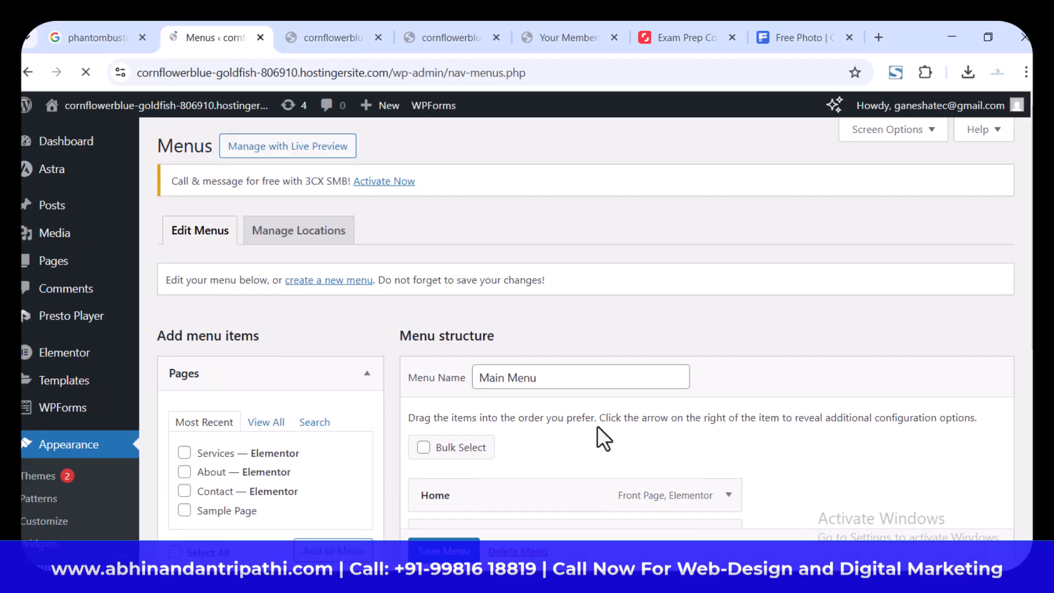
Step: Change the navigation label of the About item in Main Menu to "Our Program"
scroll(597, 426, down, 2)
scroll(597, 426, down, 1)
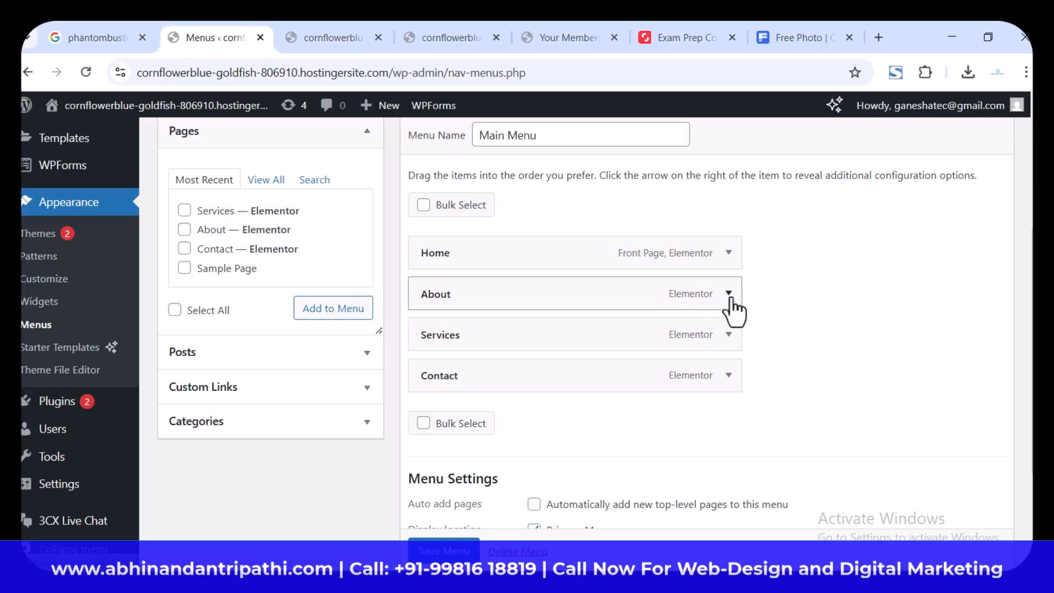
click(729, 297)
double_click(631, 349)
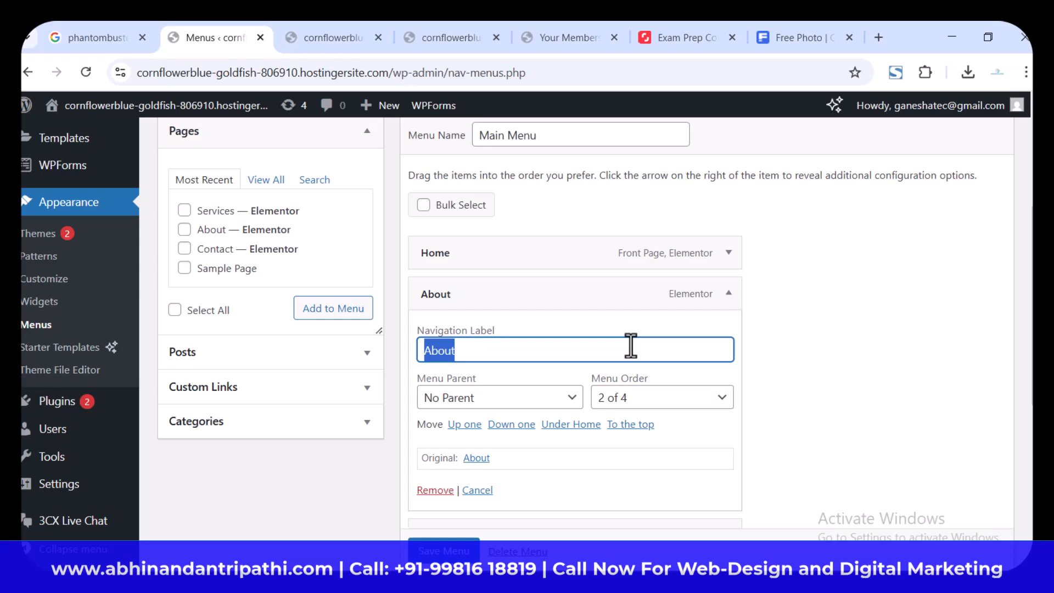
text(Ou)
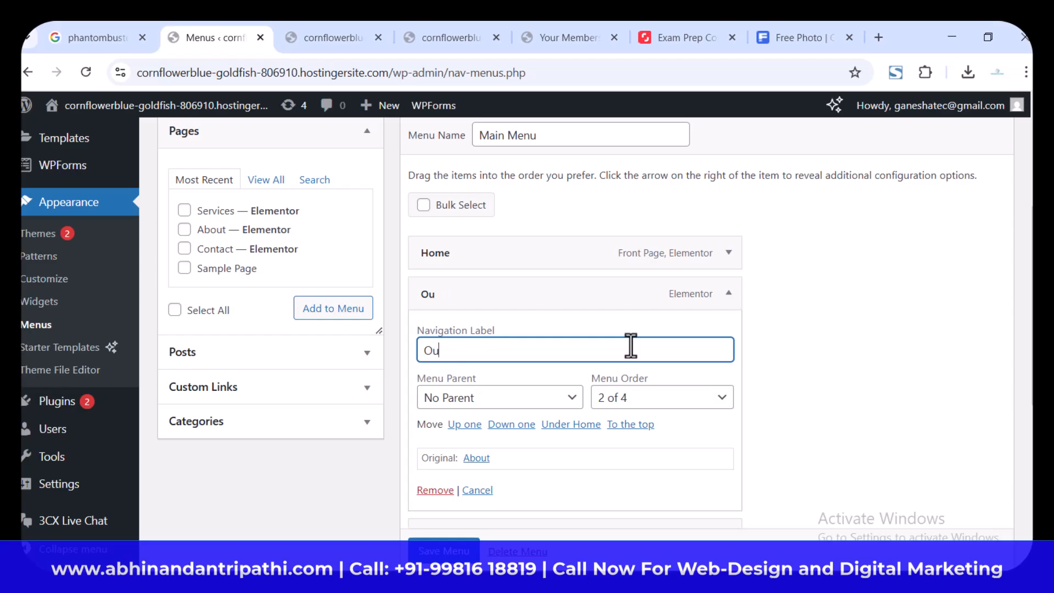
text(r Program)
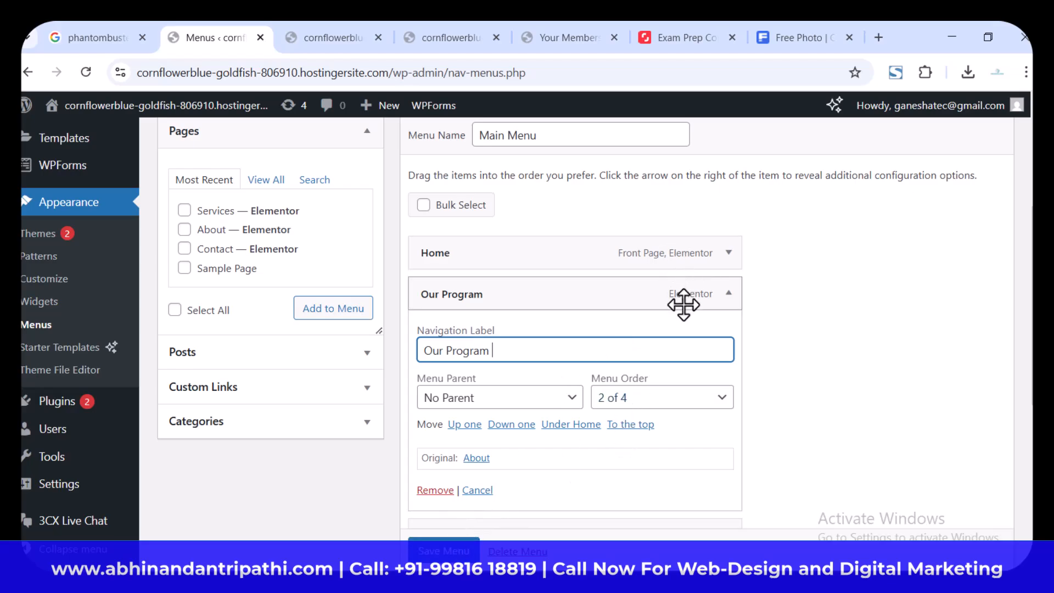
click(729, 294)
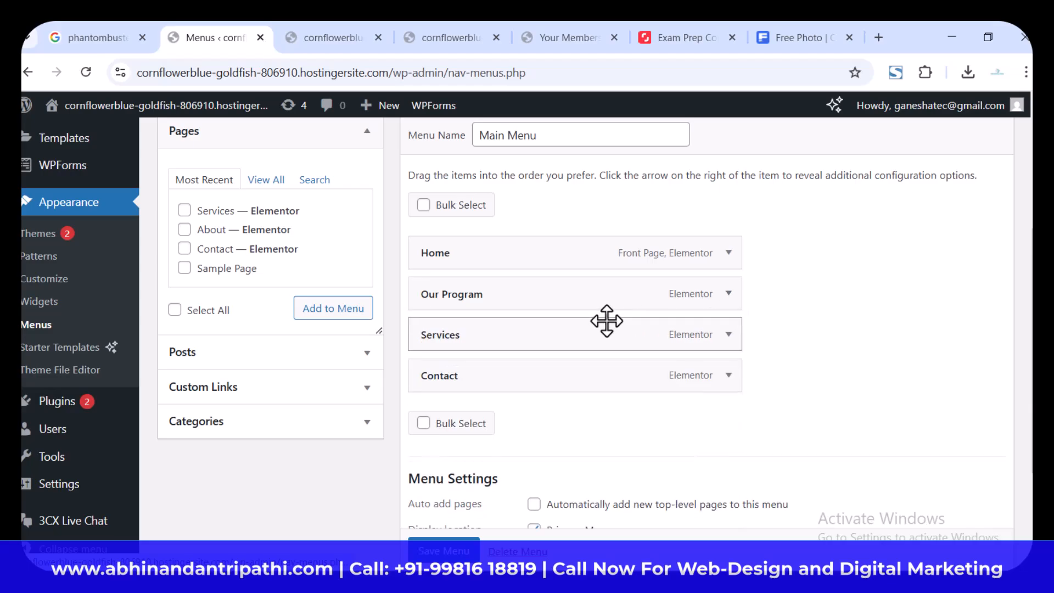
Step: Change the navigation label of the Services menu item to "Why Choose Us"
click(728, 336)
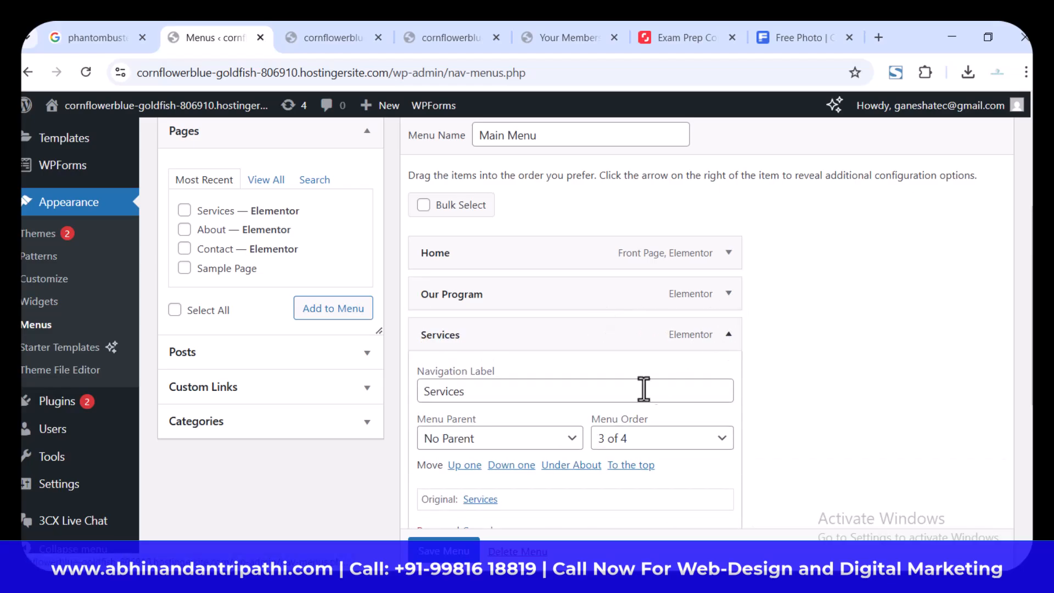
double_click(517, 392)
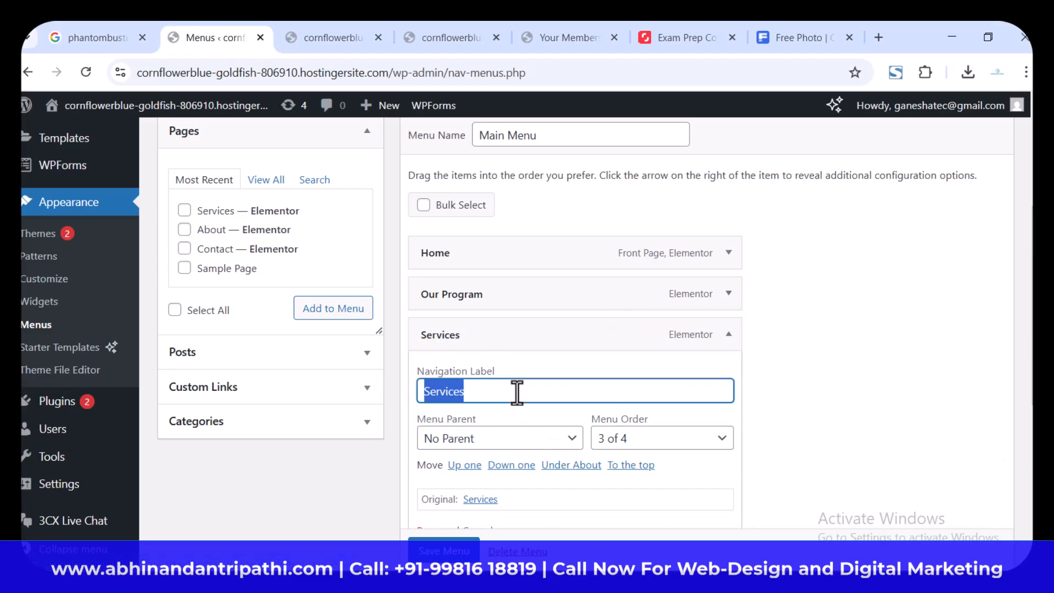
text(Why Choose Us)
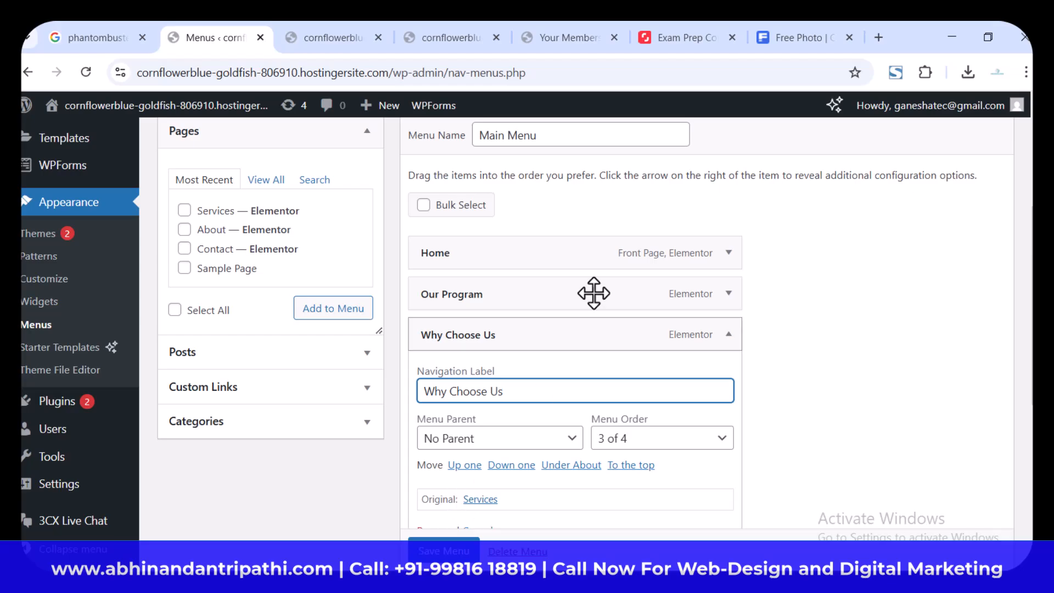
click(728, 334)
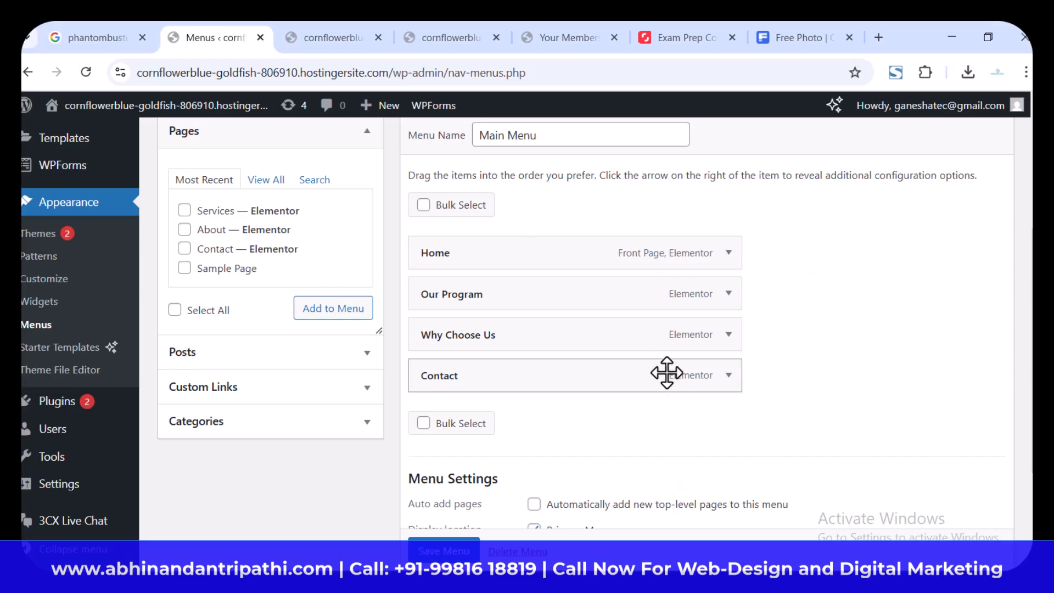
click(186, 269)
click(341, 314)
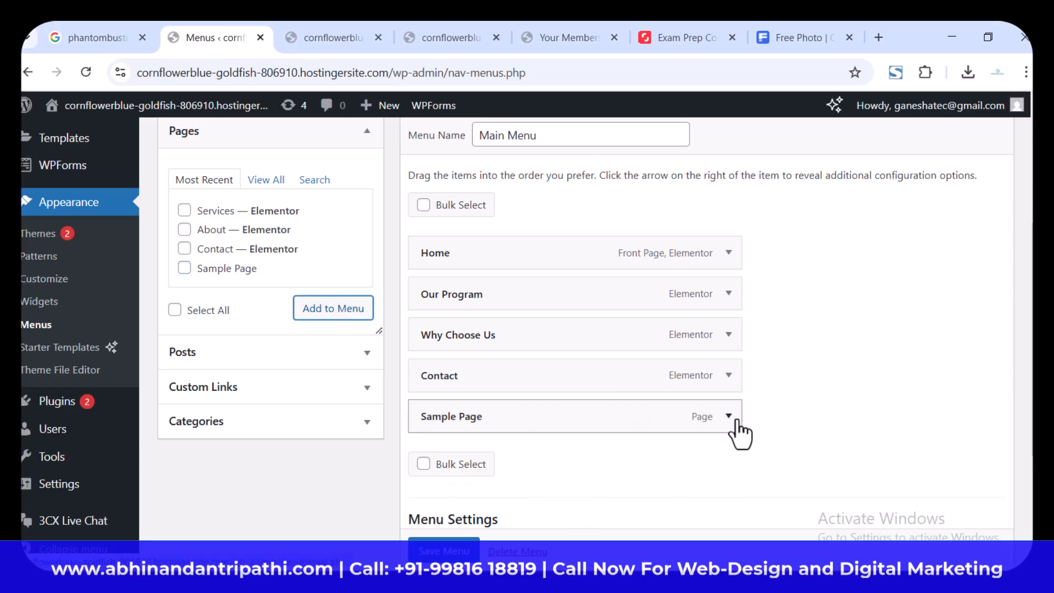
click(730, 417)
scroll(846, 404, down, 3)
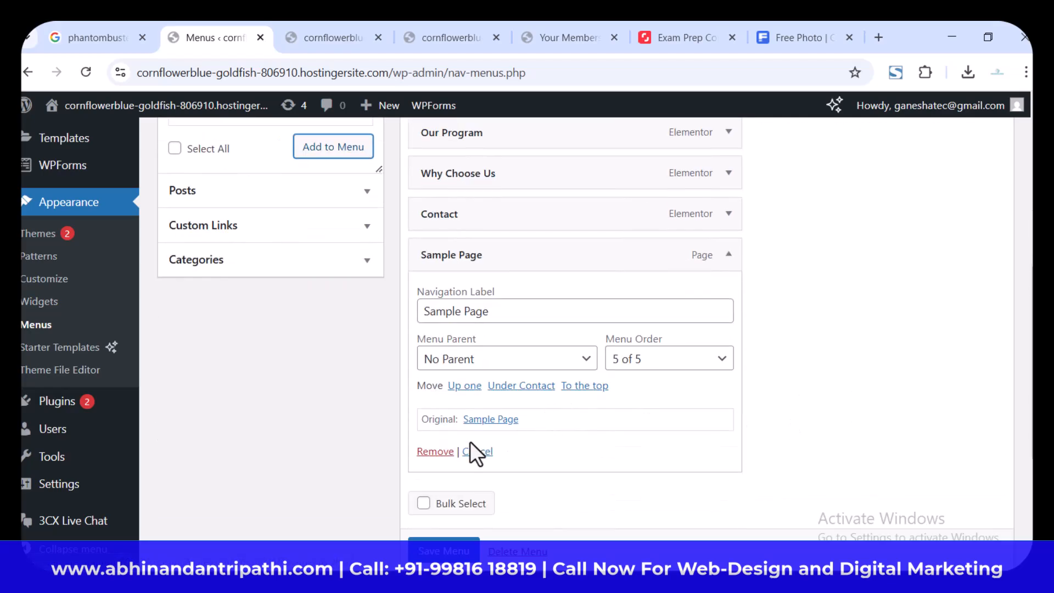
click(438, 460)
scroll(835, 440, up, 4)
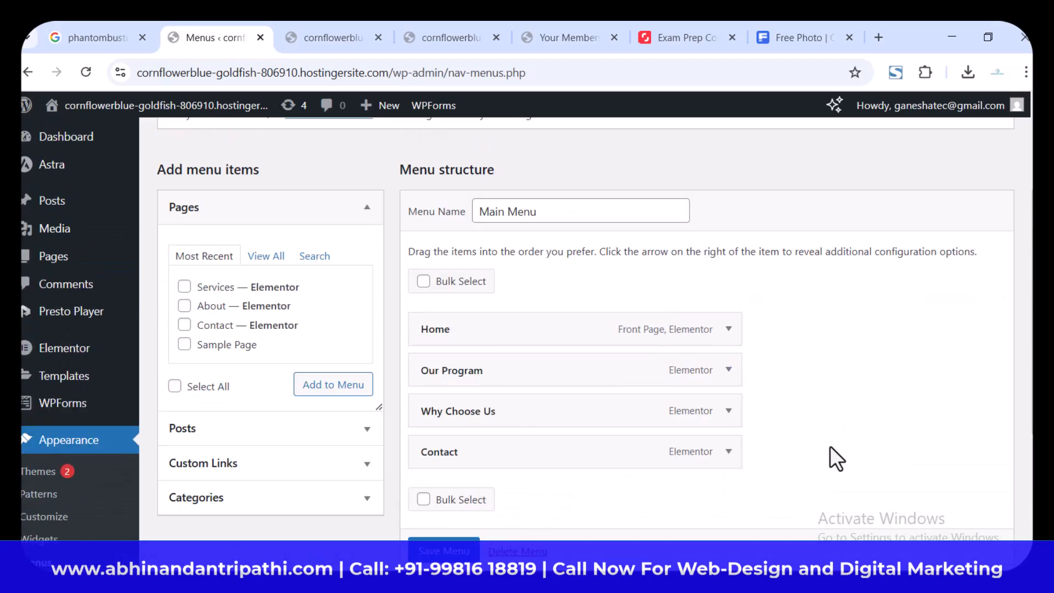
Step: Change the navigation label of the Contact menu item to "Reviews"
scroll(830, 447, down, 3)
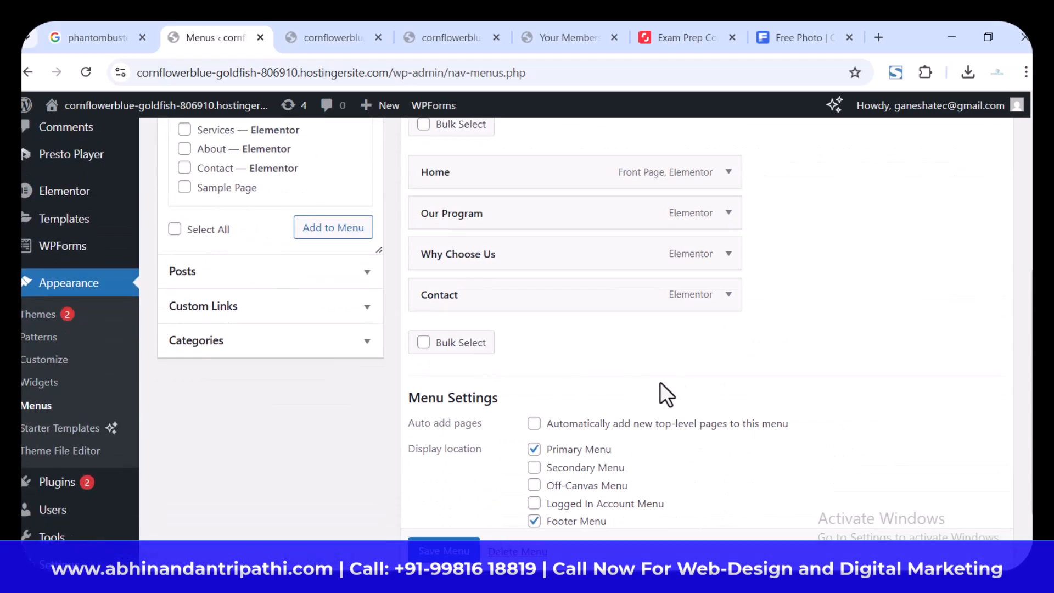
click(728, 299)
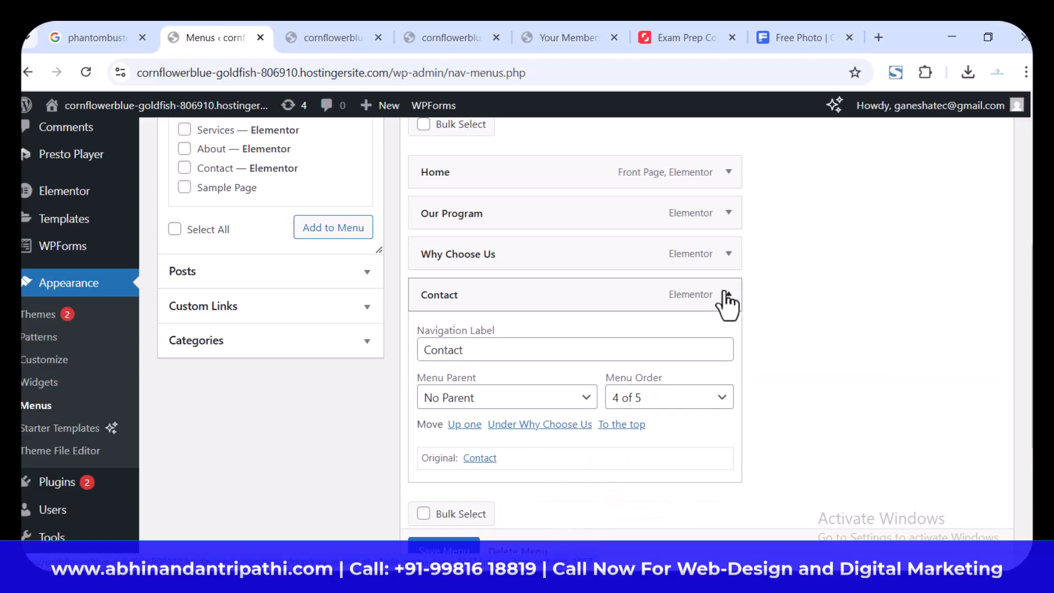
double_click(551, 357)
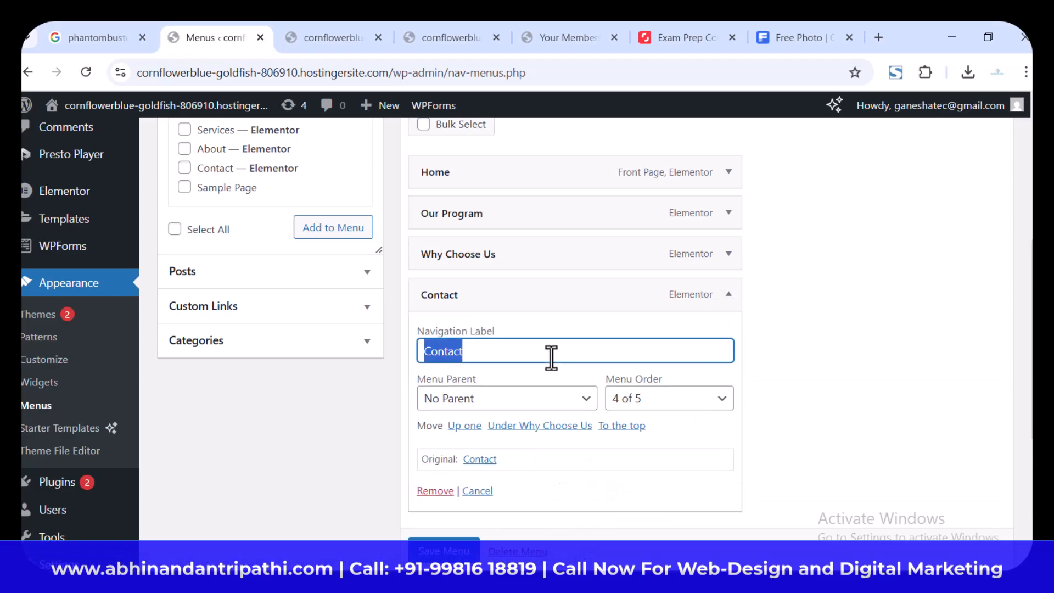
text(Review)
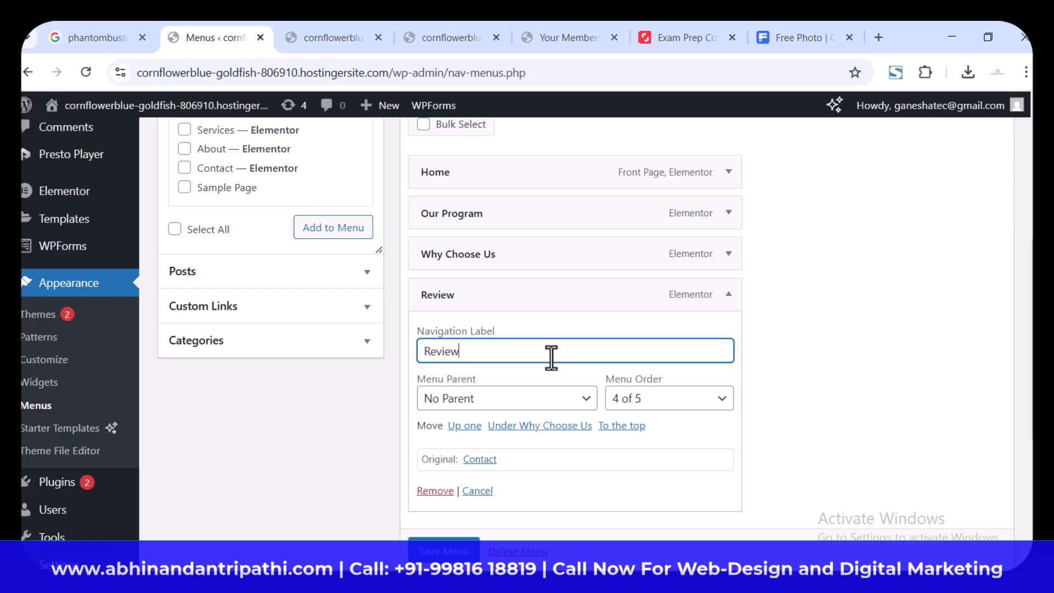
text(s)
click(728, 297)
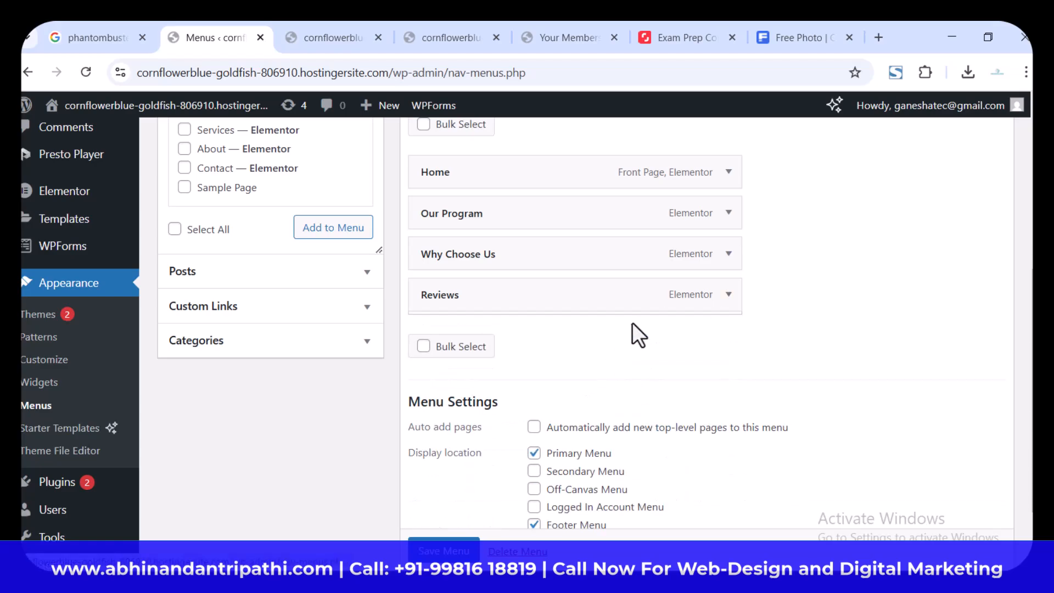
Step: Add a custom link with URL "#" and link text "Explore Courses" to Main Menu, and save the menu
click(276, 316)
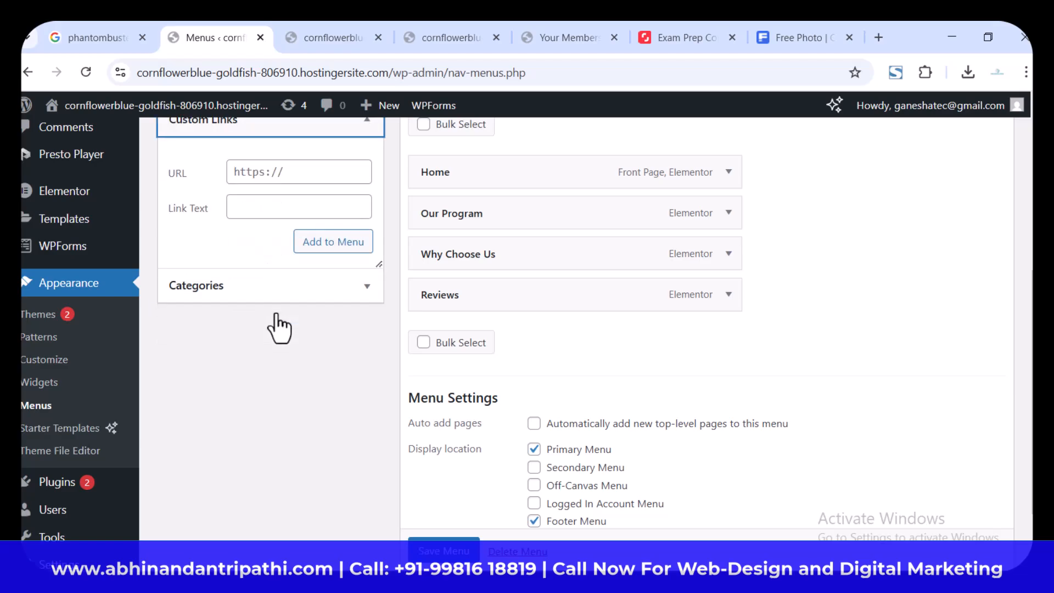
click(310, 179)
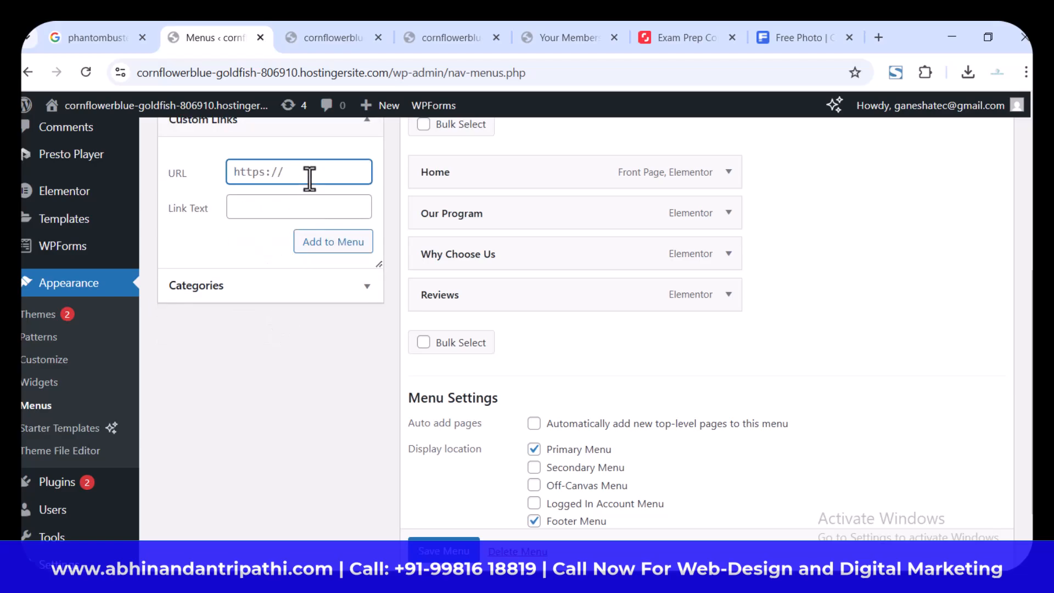
key(ctrl+a)
text(#)
click(310, 204)
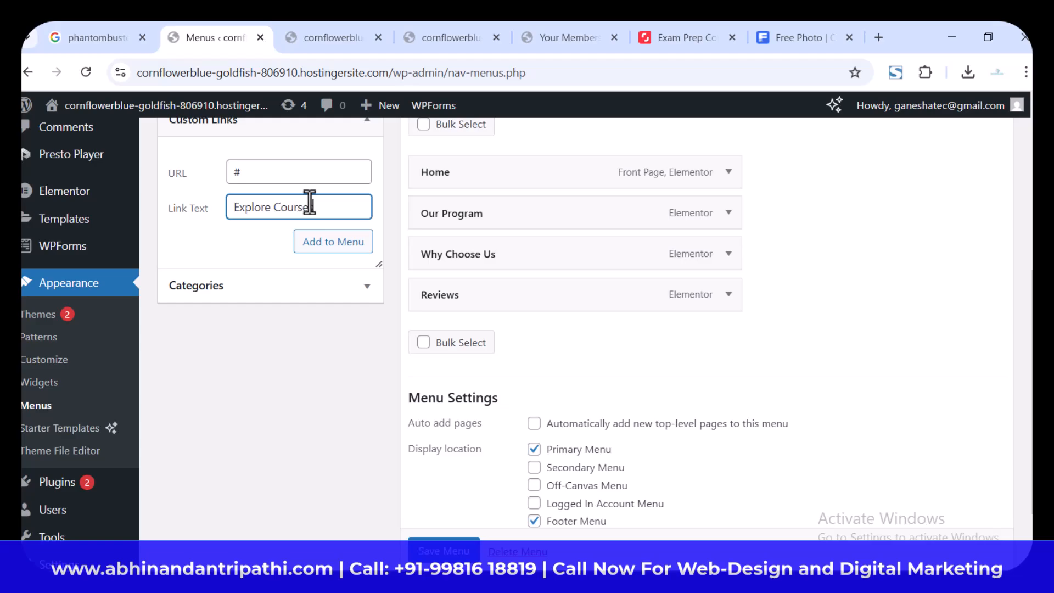
click(324, 243)
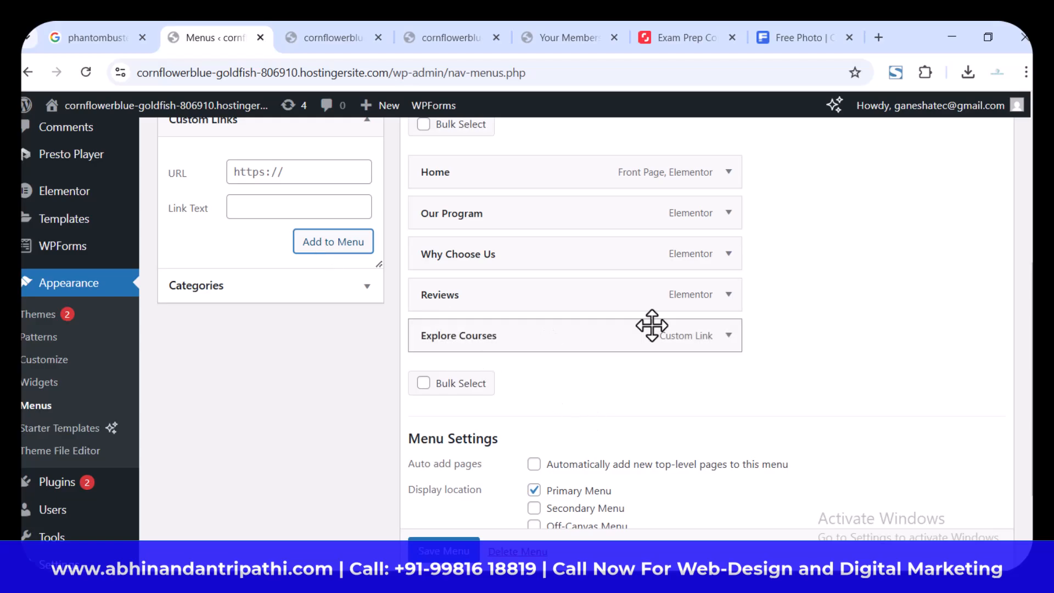
scroll(449, 553, down, 1)
click(443, 551)
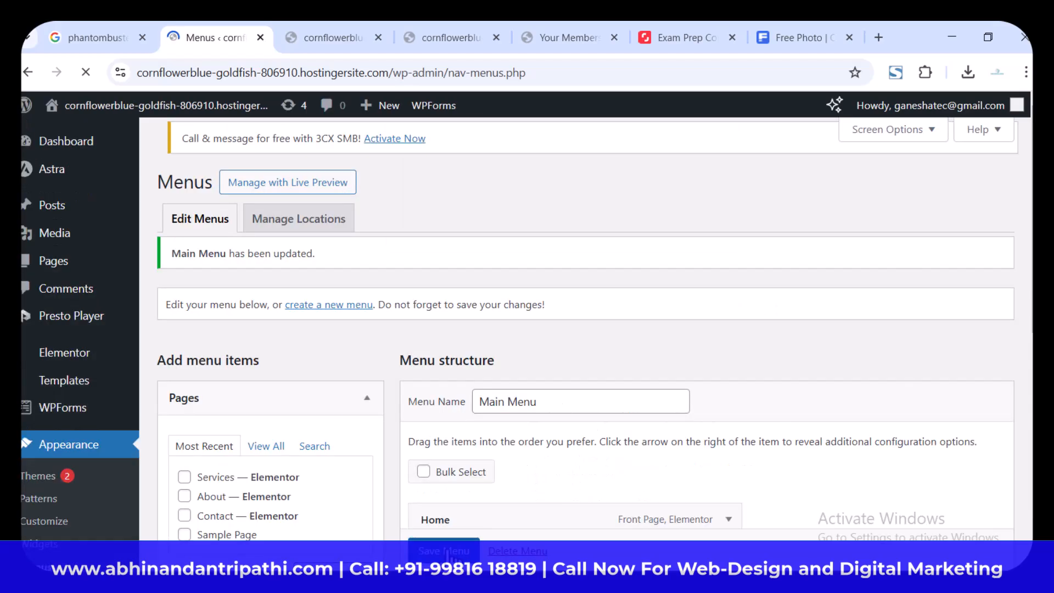
Step: Open the live site in a new browser tab to check its menu, and close an older tab of the site
mouse_move(130, 109)
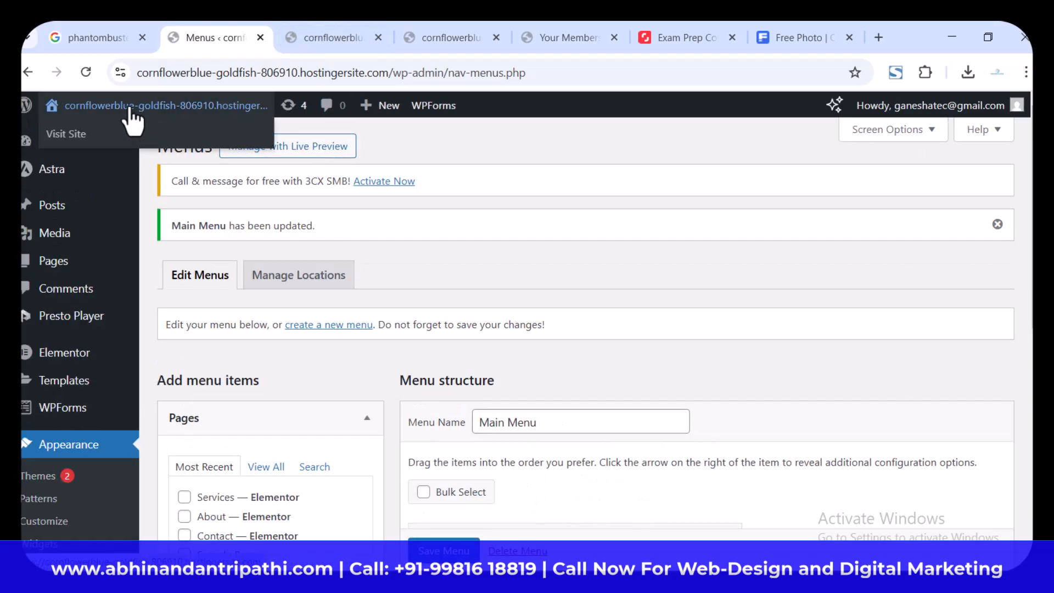
right_click(78, 135)
click(156, 152)
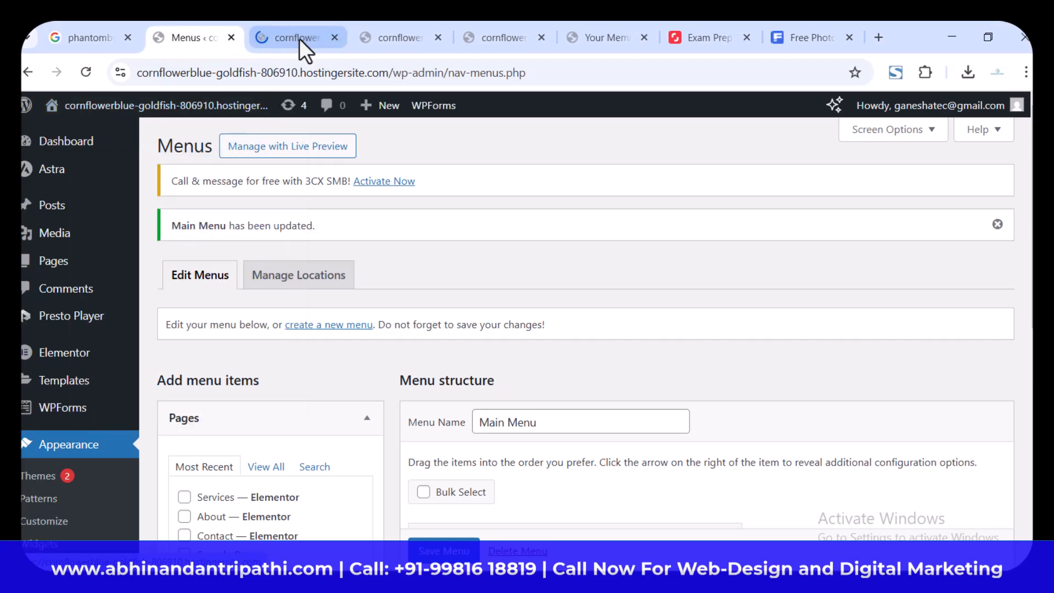
click(299, 39)
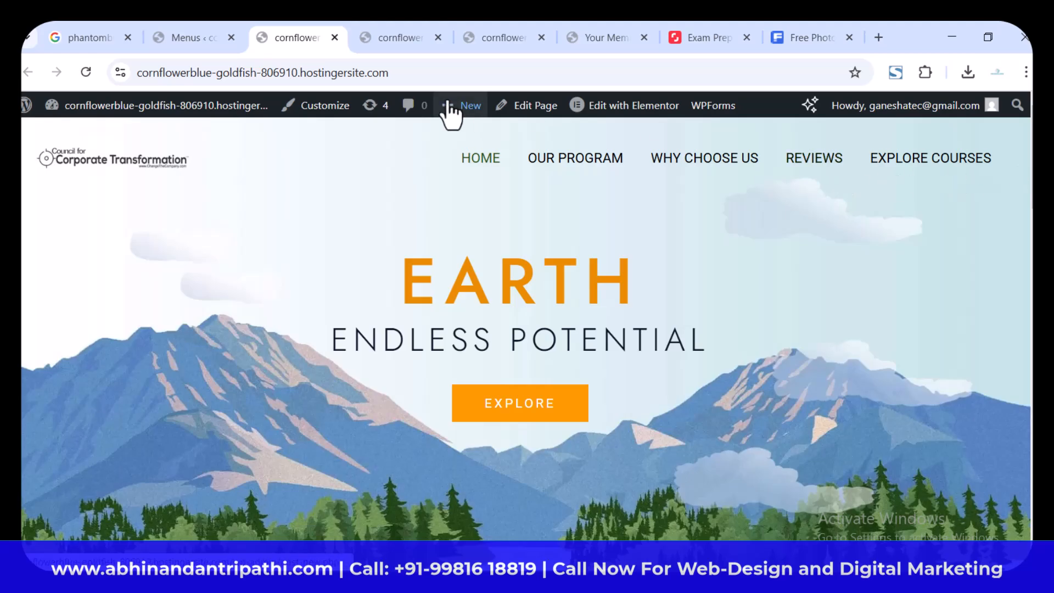
click(401, 37)
click(439, 37)
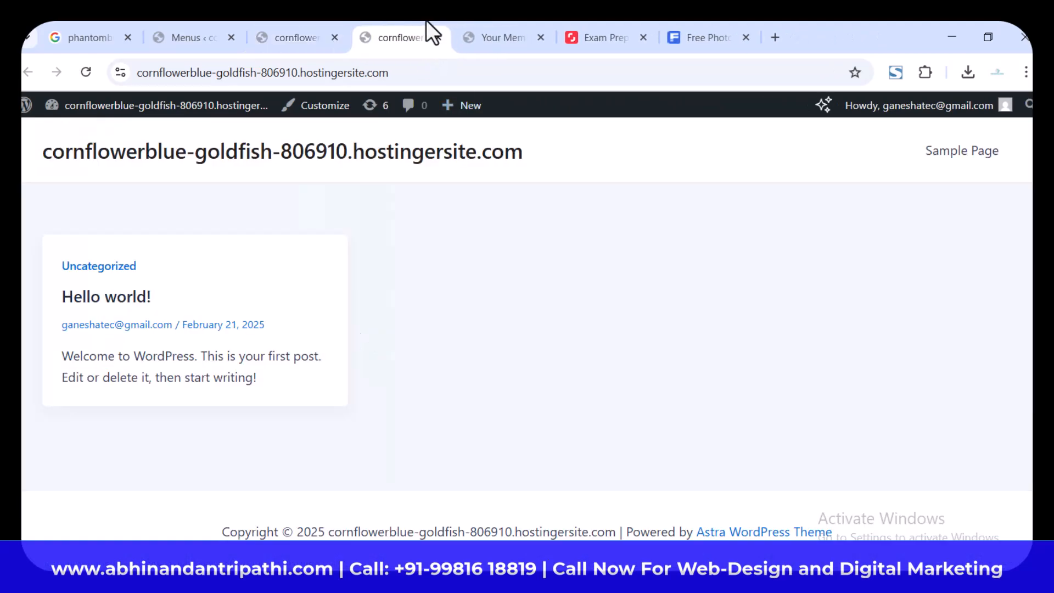
click(315, 30)
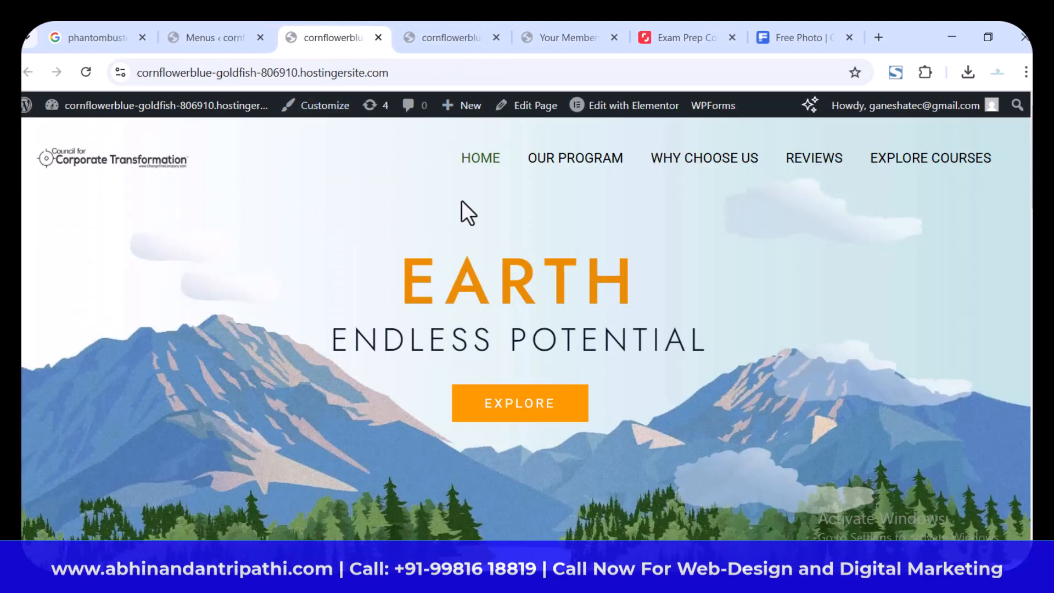
mouse_move(631, 107)
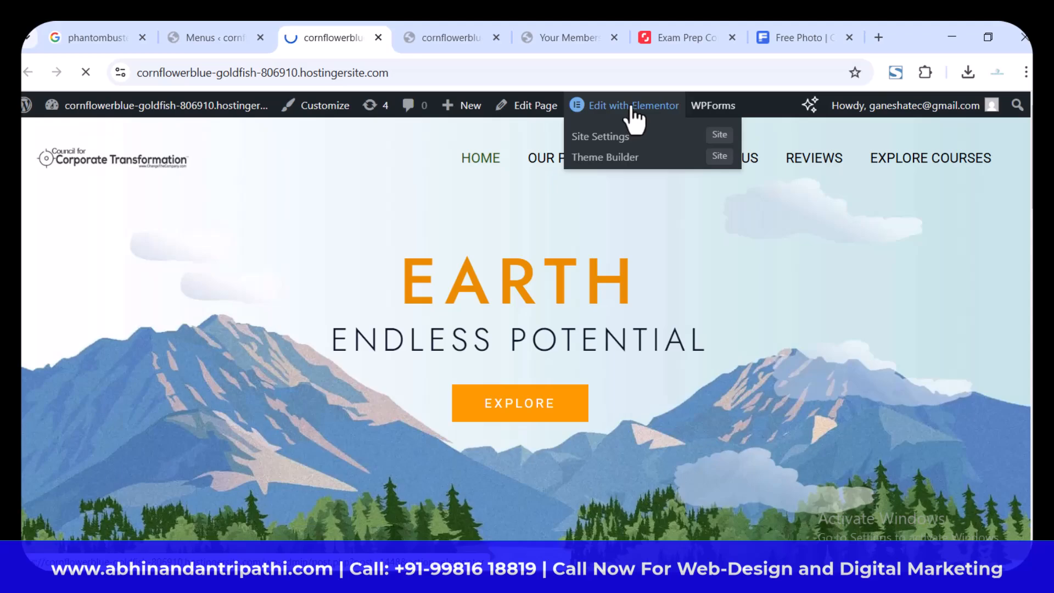
click(632, 108)
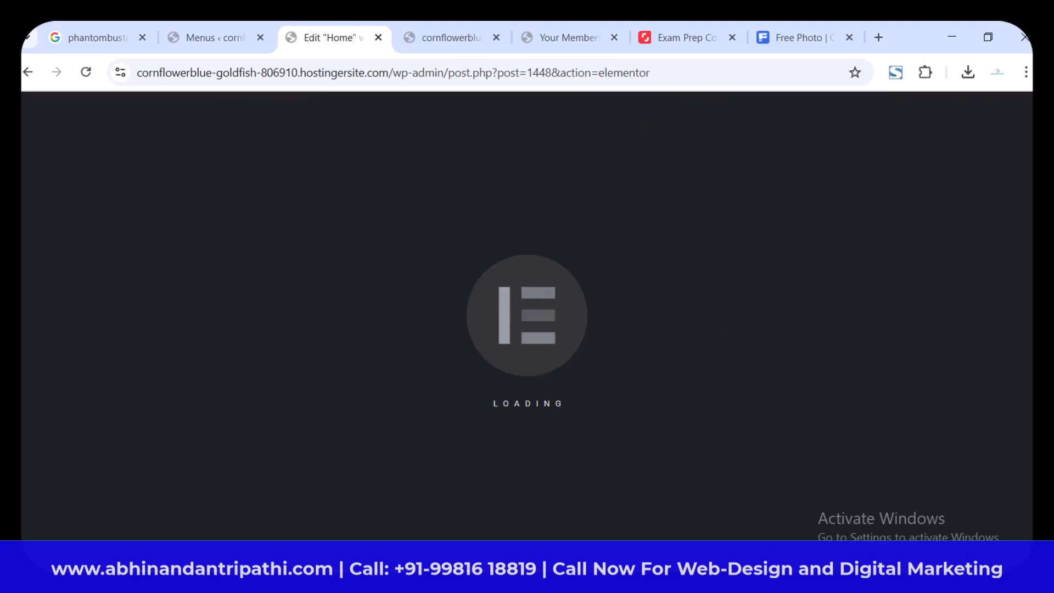
key(ctrl+w)
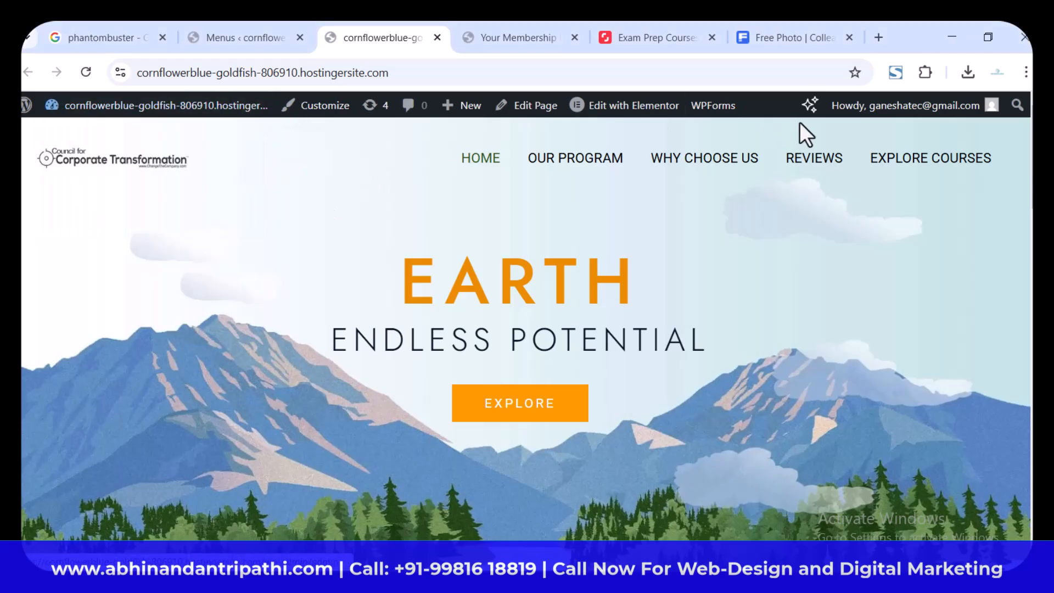
Step: Open the home page for editing with Elementor and select the site's base address in the page URL
scroll(57, 344, down, 6)
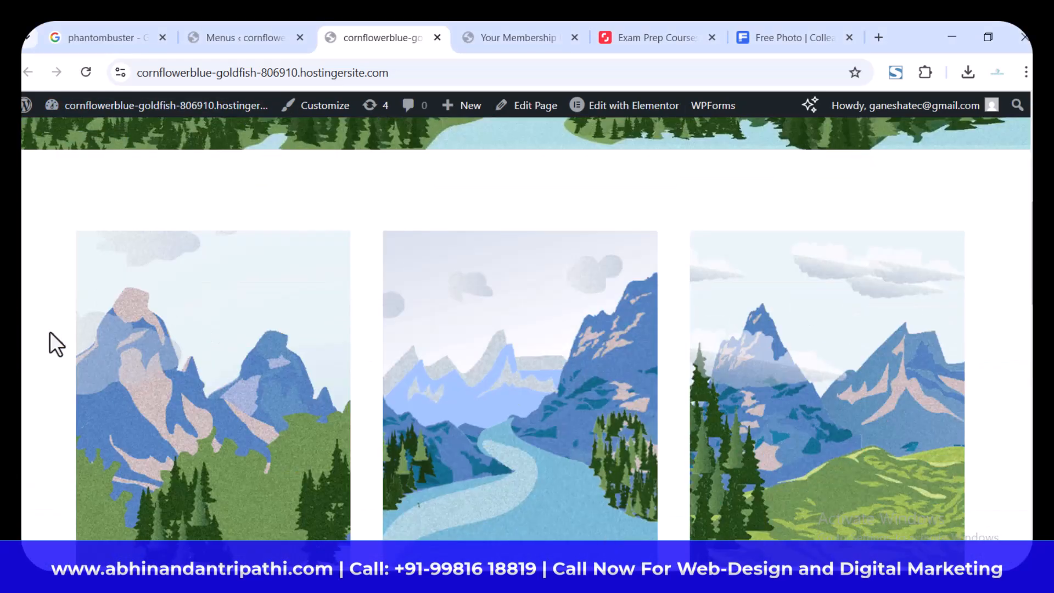
scroll(50, 333, up, 8)
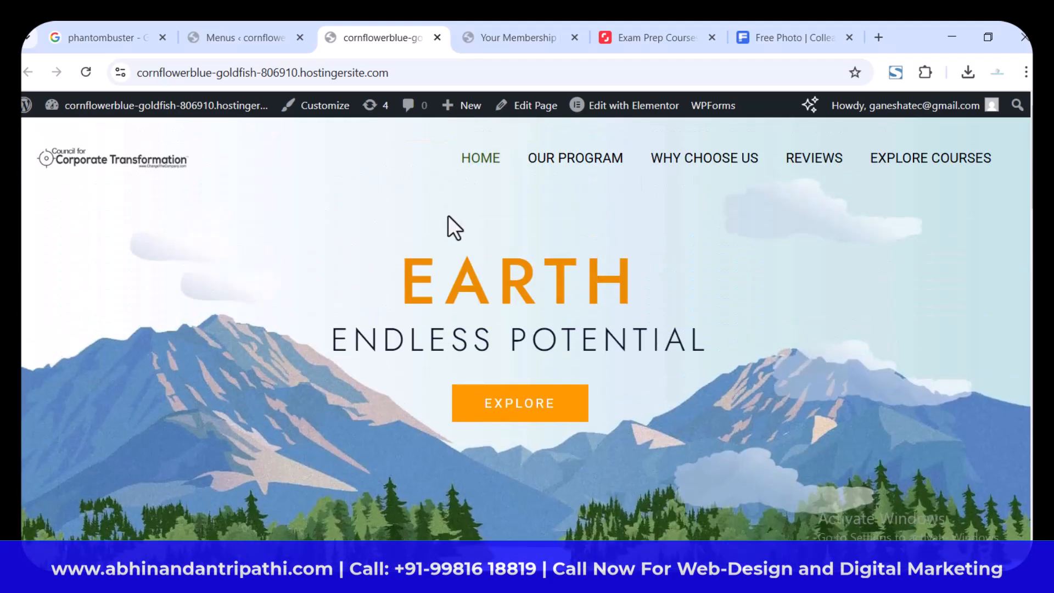
click(641, 115)
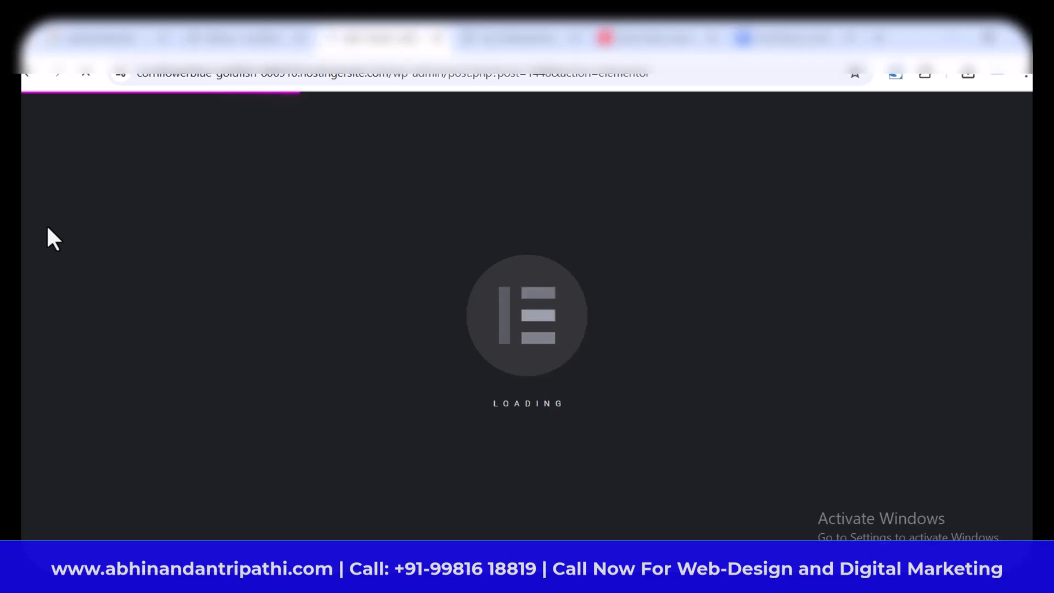
click(519, 37)
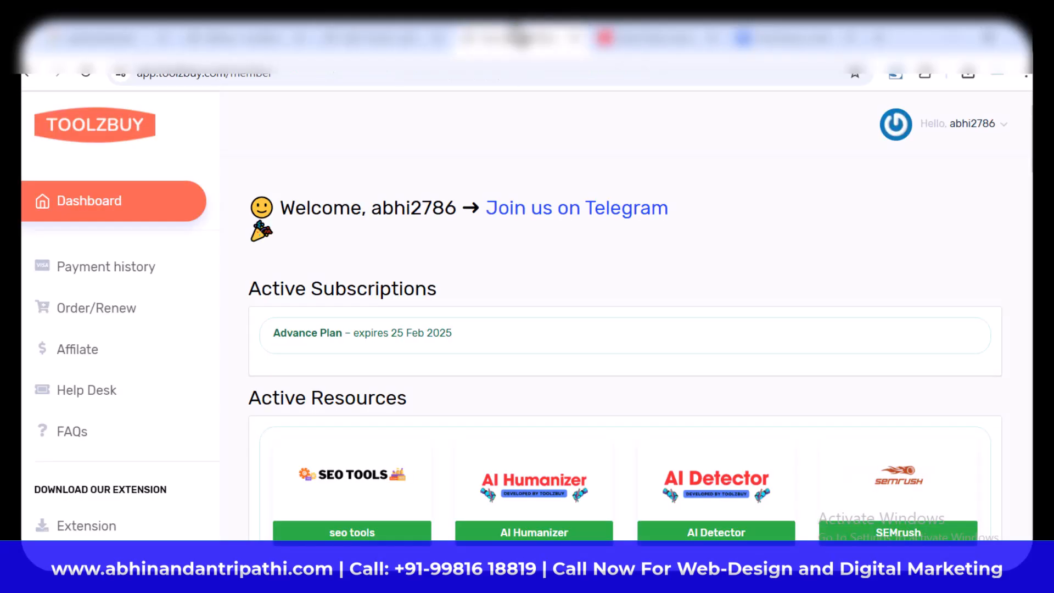
click(330, 39)
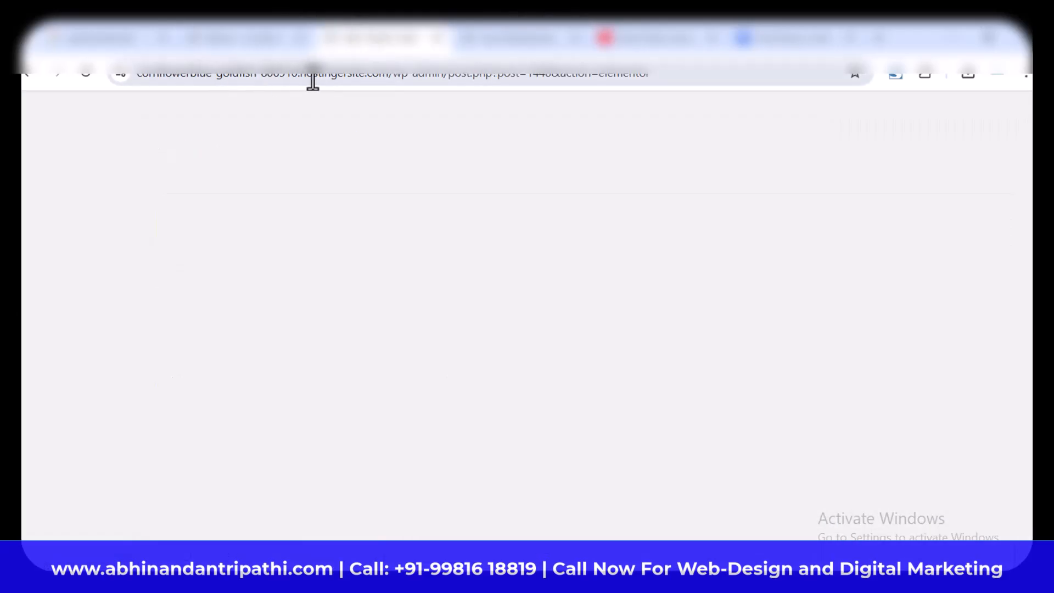
drag(389, 75, 110, 82)
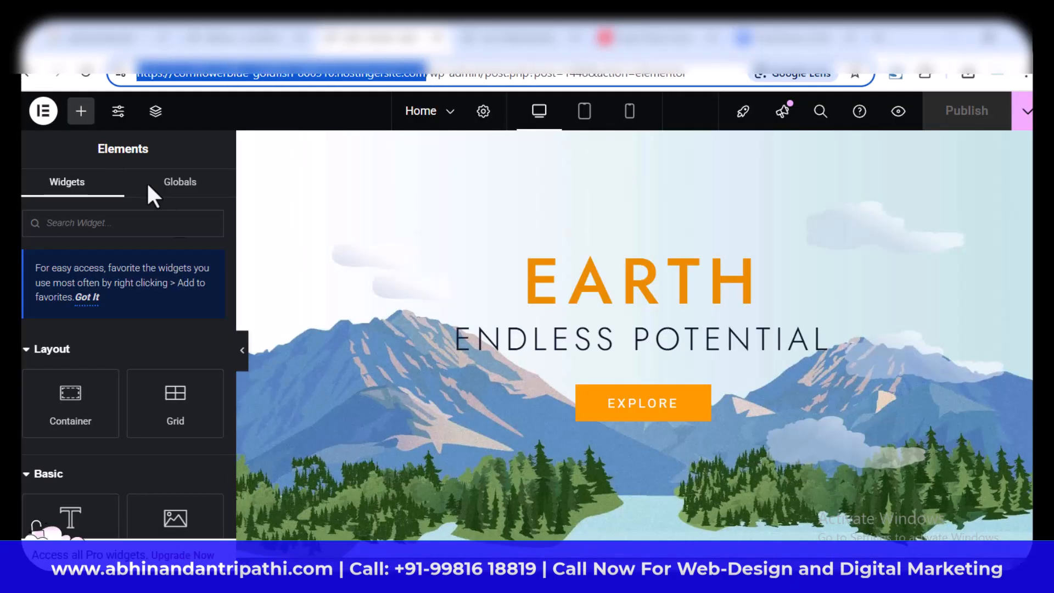